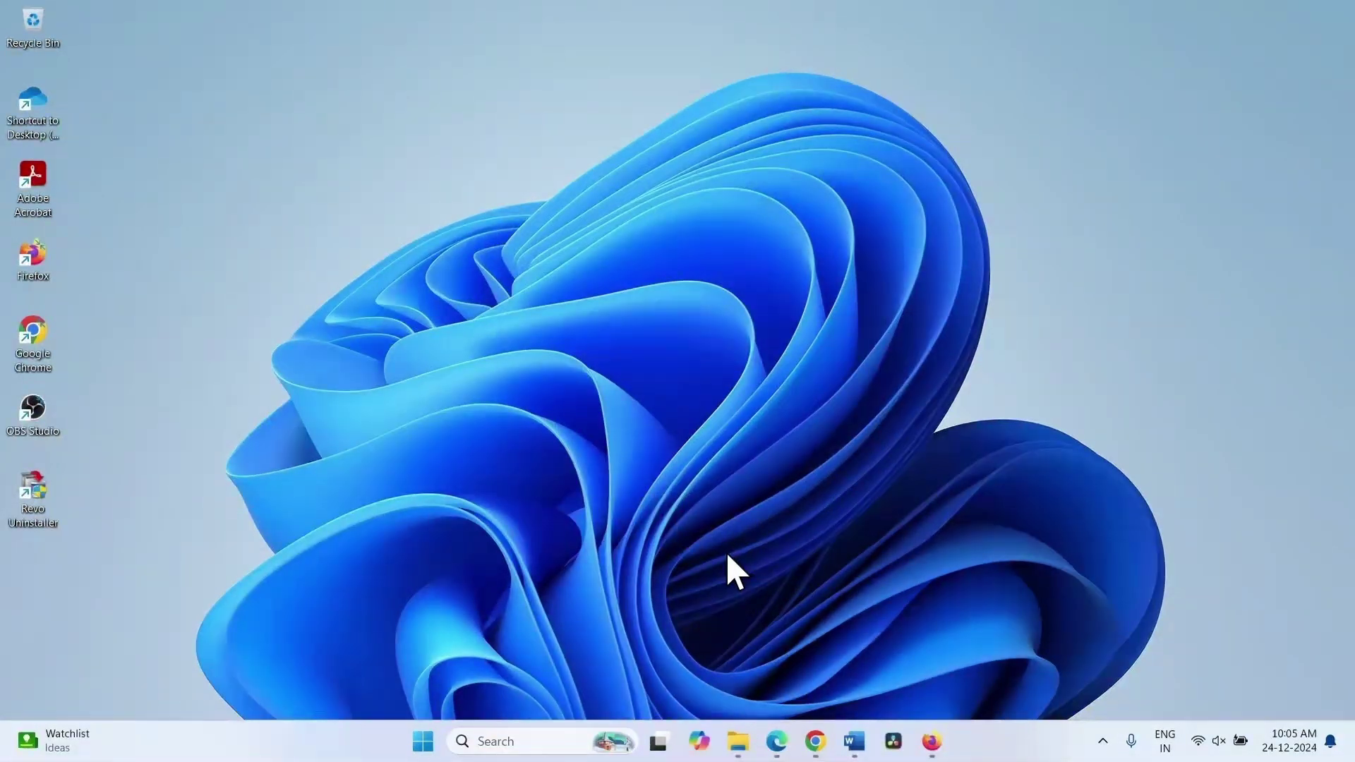
Step: Open the Installed apps page in Settings from the Win+X menu
key("super+x")
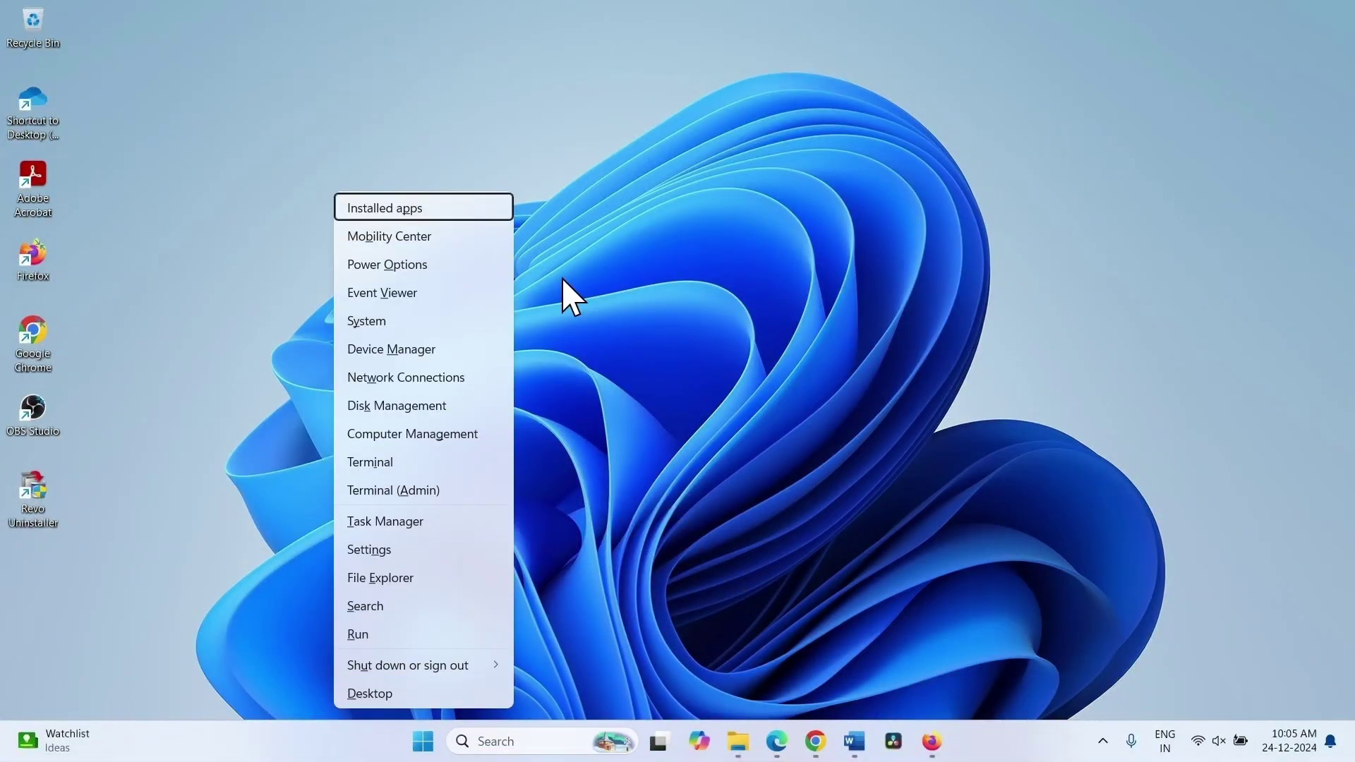
left_click(412, 209)
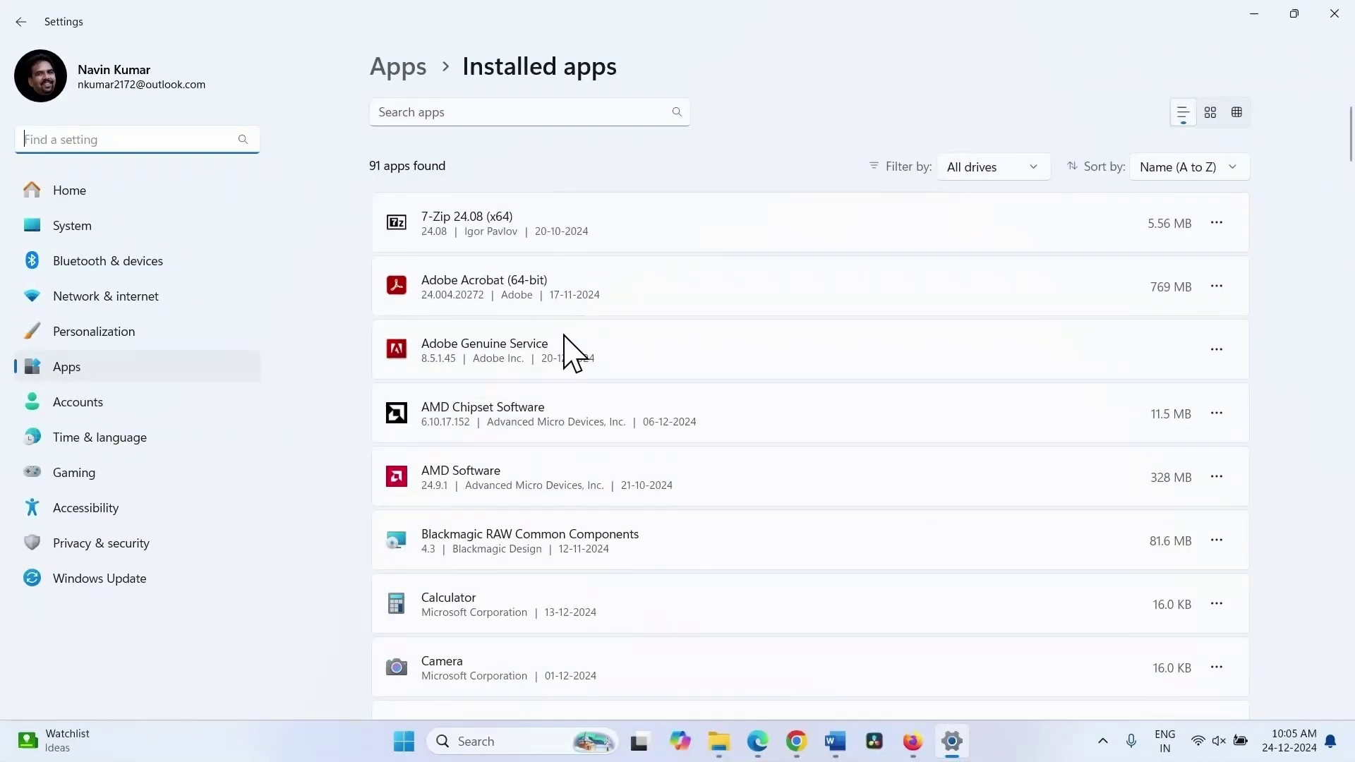
scroll(567, 387, "down", 5)
scroll(593, 386, "up", 5)
Step: Bring up the uninstall prompt for AMD Chipset Software, then cancel it
left_click(1217, 414)
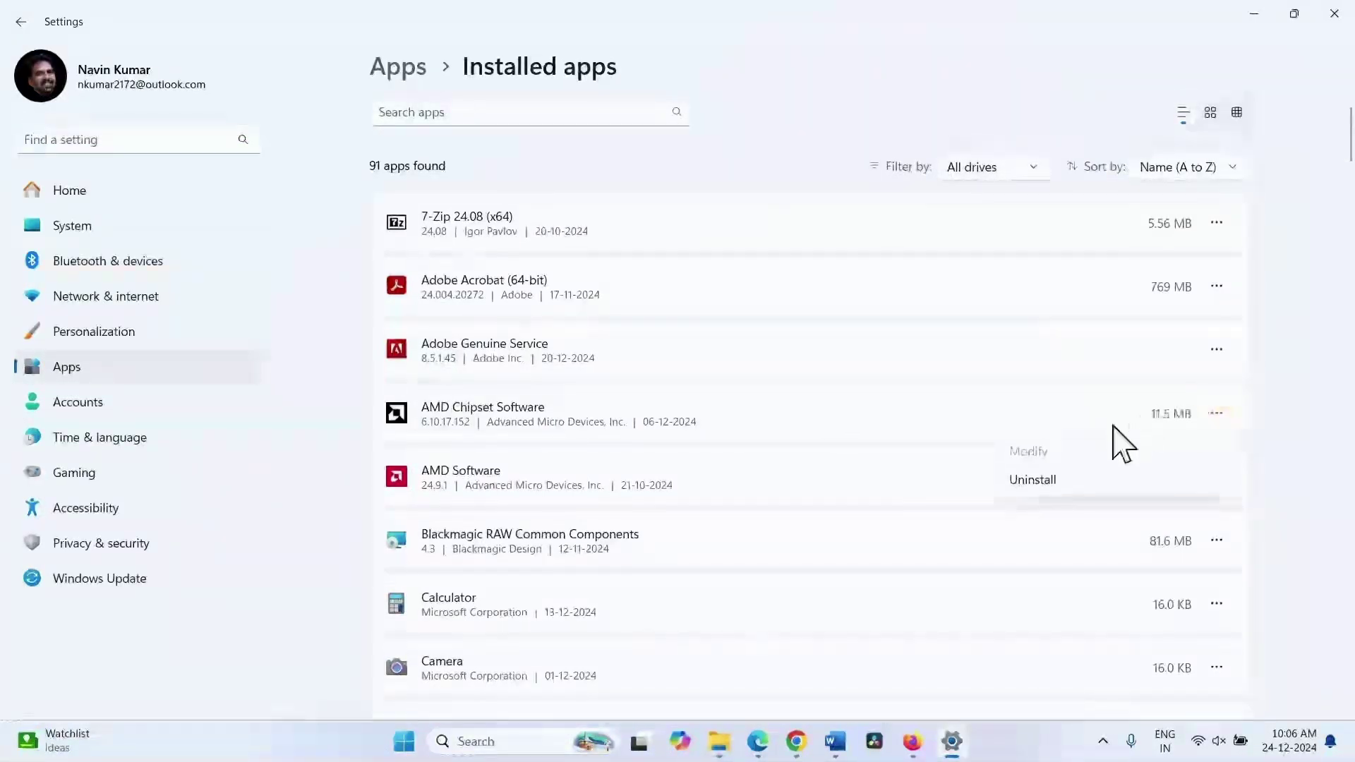
left_click(1053, 482)
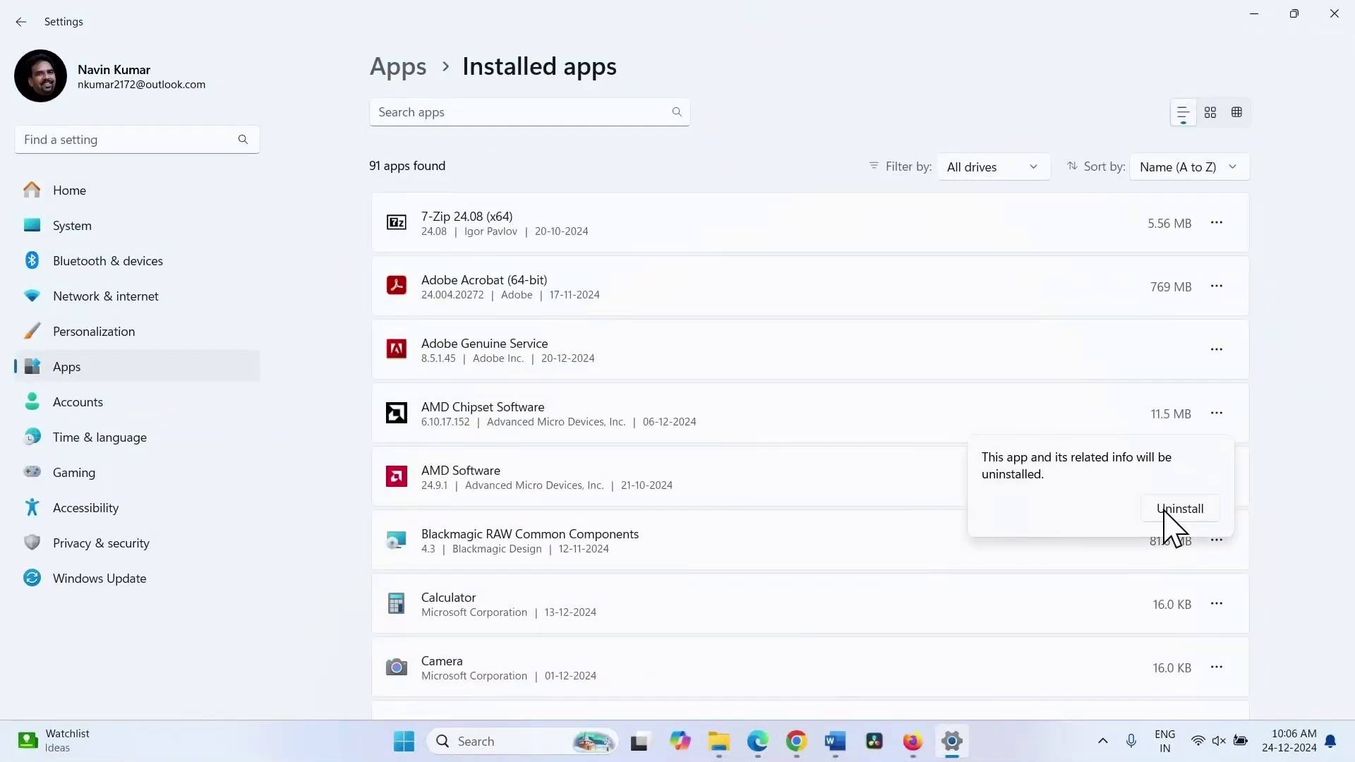
left_click(1165, 511)
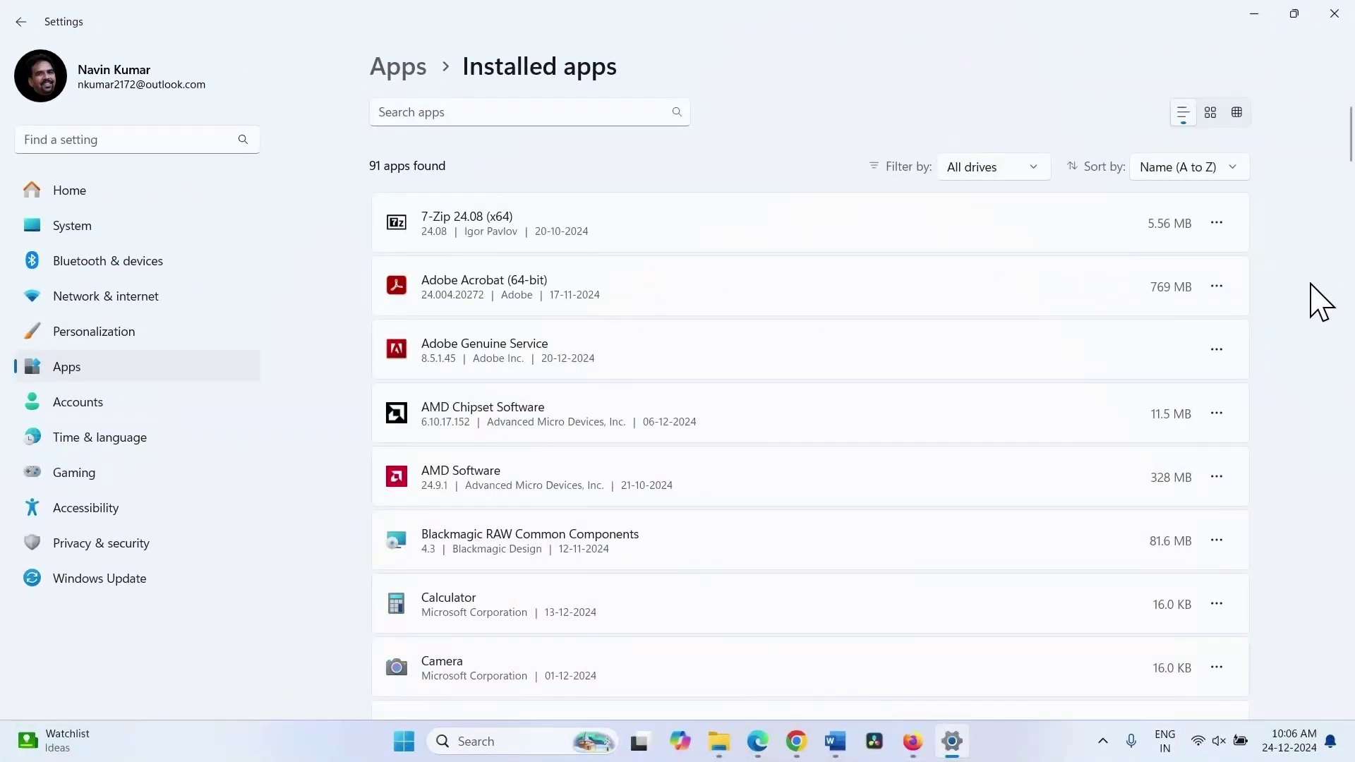
Step: Close Settings and view the Start menu power options, then dismiss them without restarting
left_click(1338, 15)
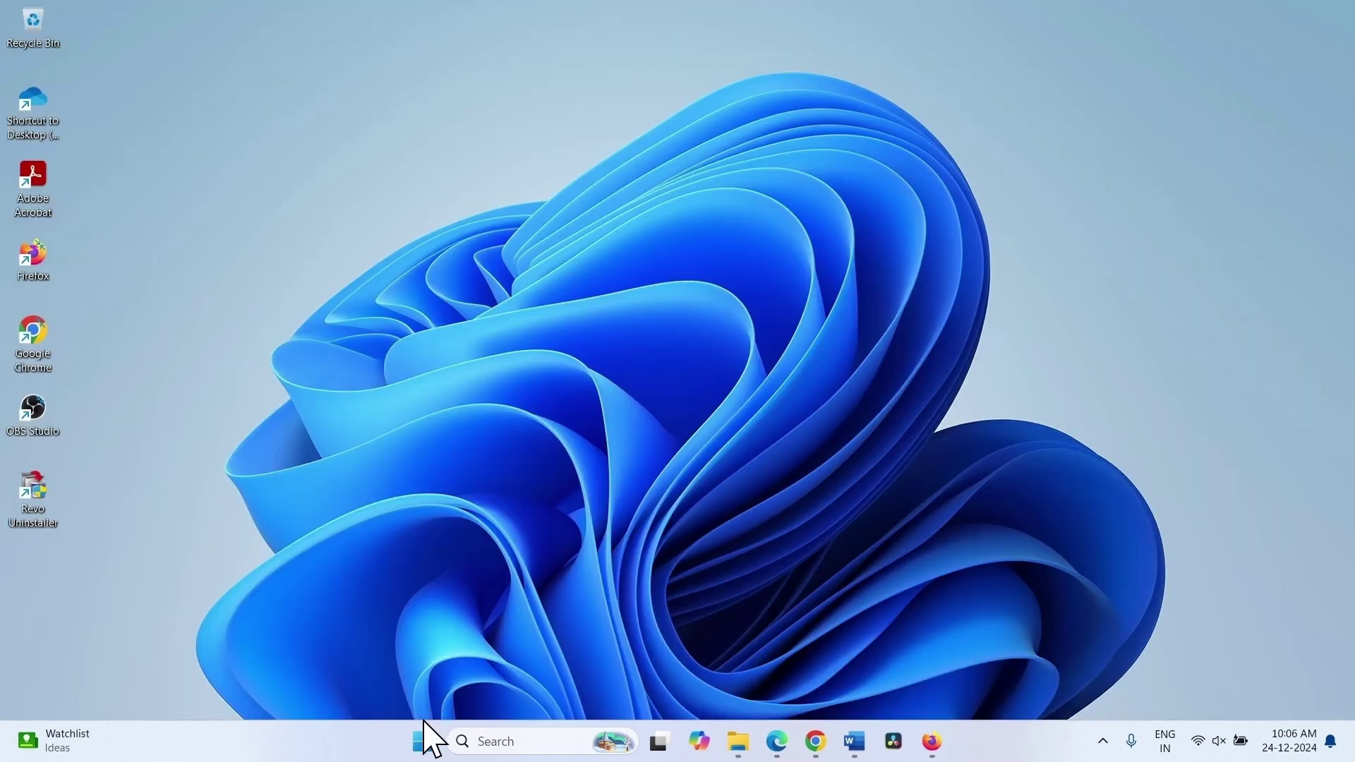
left_click(469, 402)
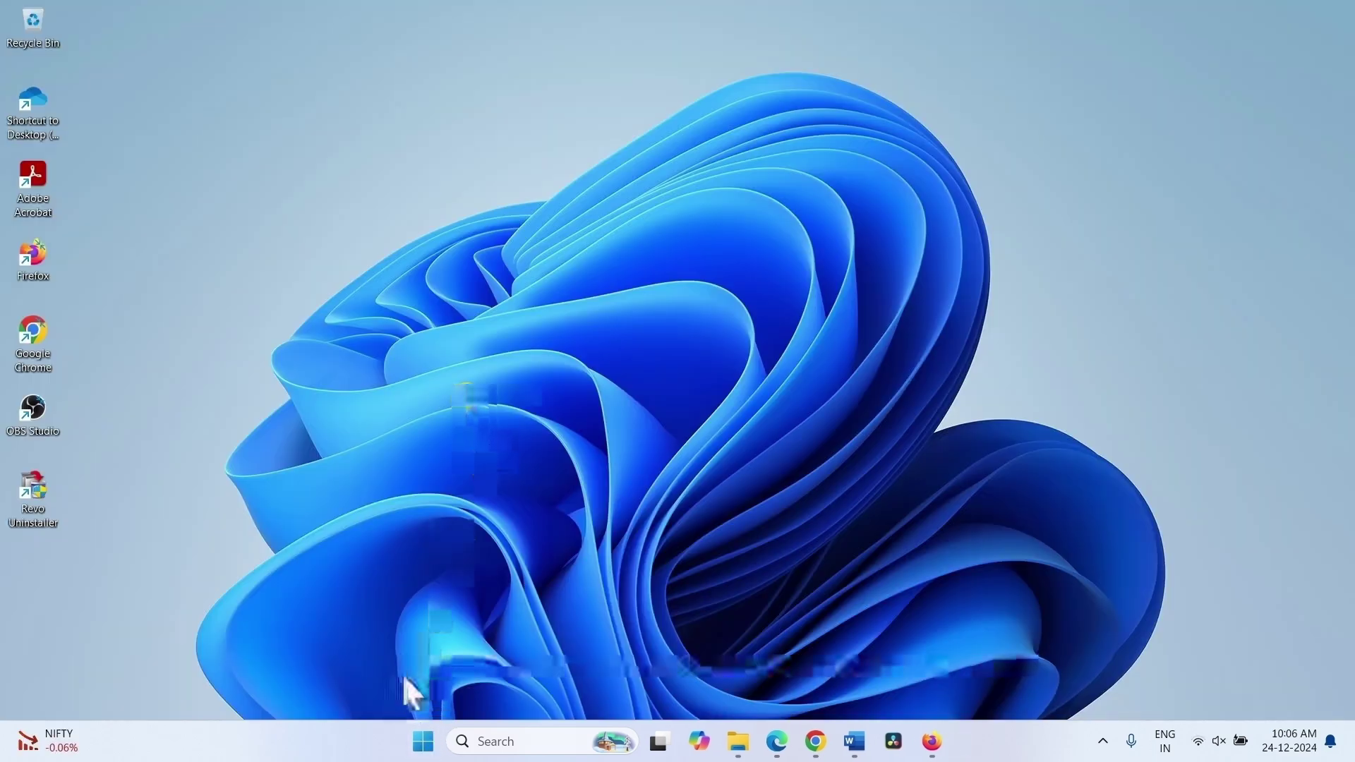
left_click(416, 738)
left_click(896, 681)
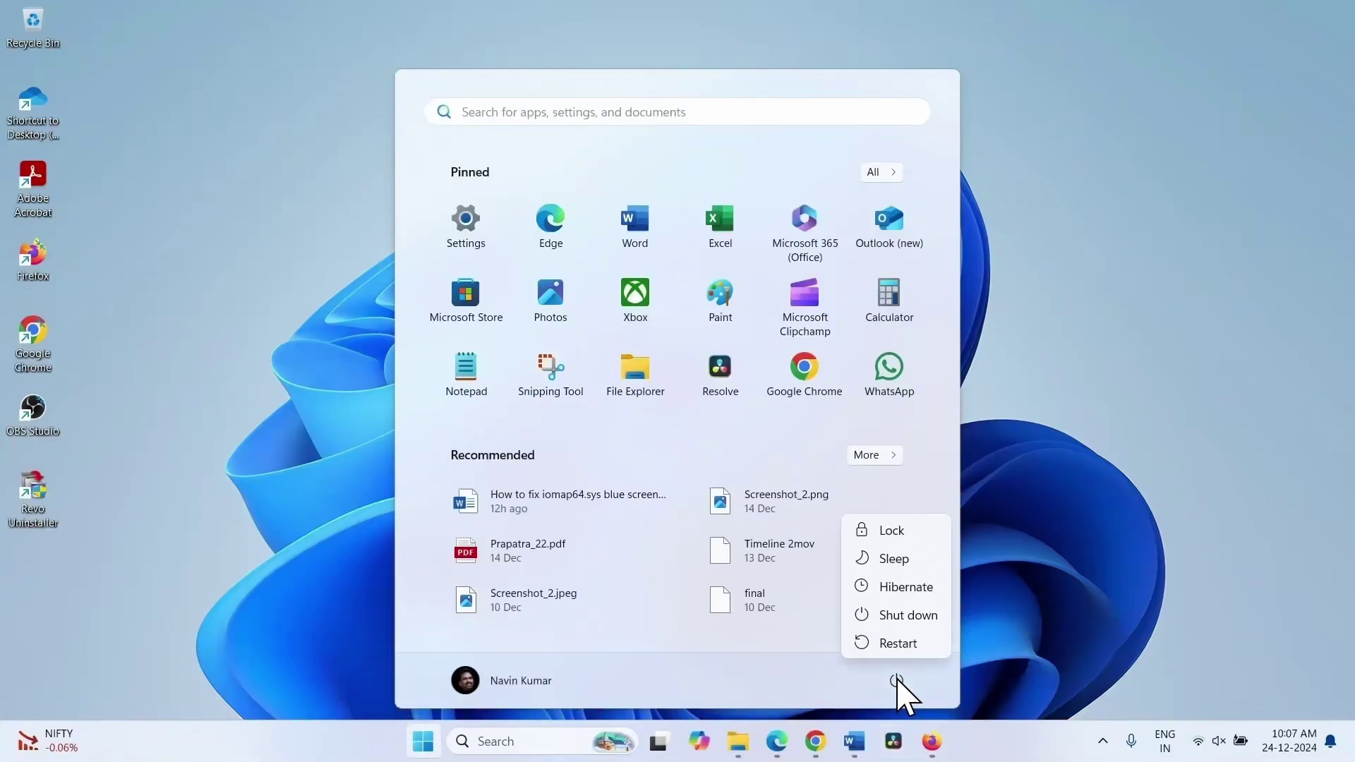
left_click(1124, 500)
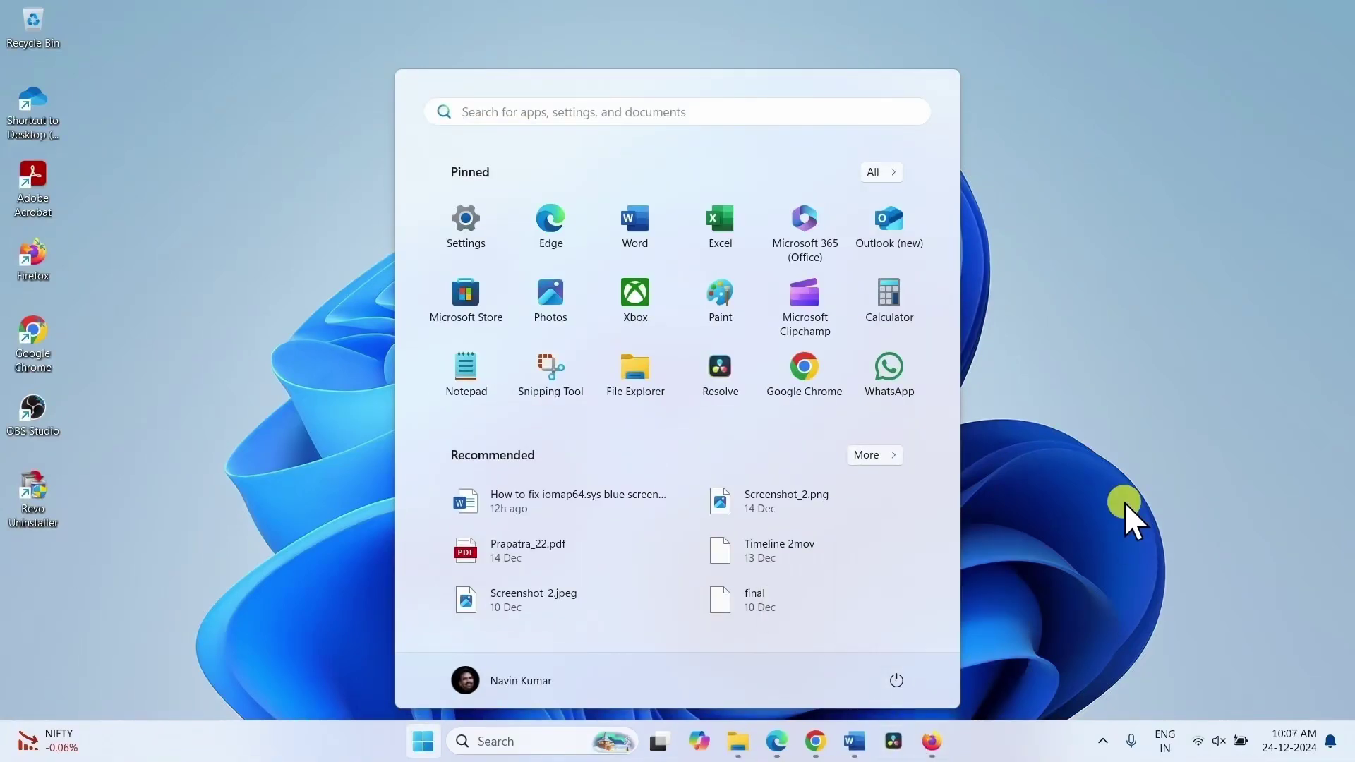
left_click(1140, 449)
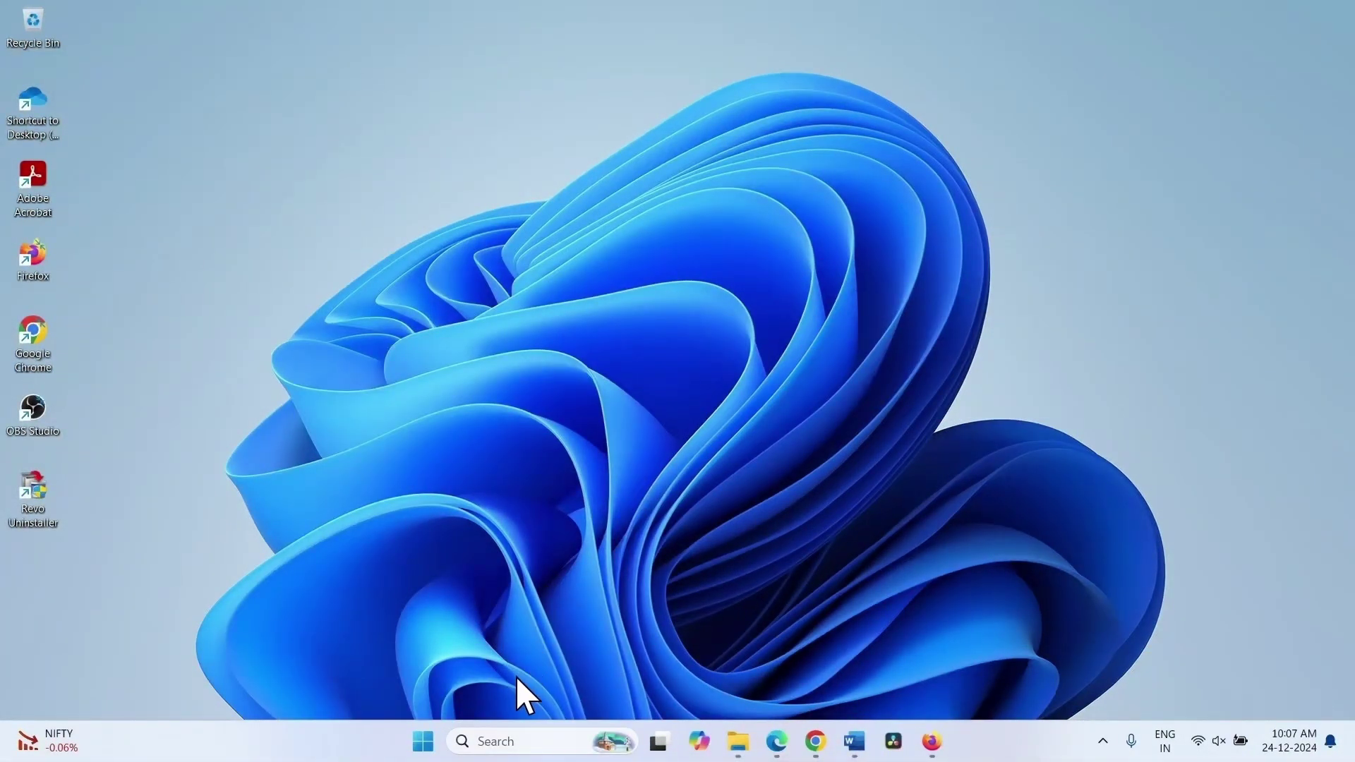
Step: Search for cmd and run Command Prompt as administrator
left_click(517, 738)
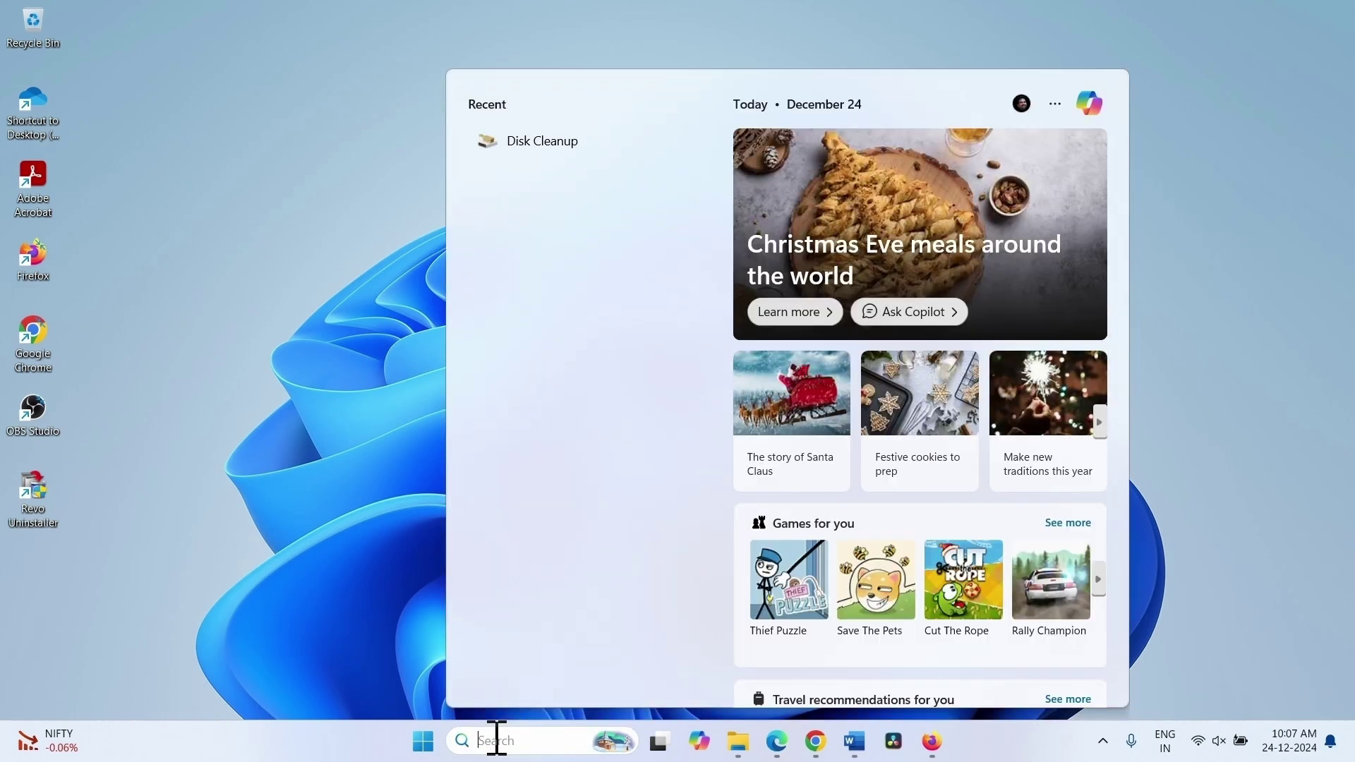
type("cmd")
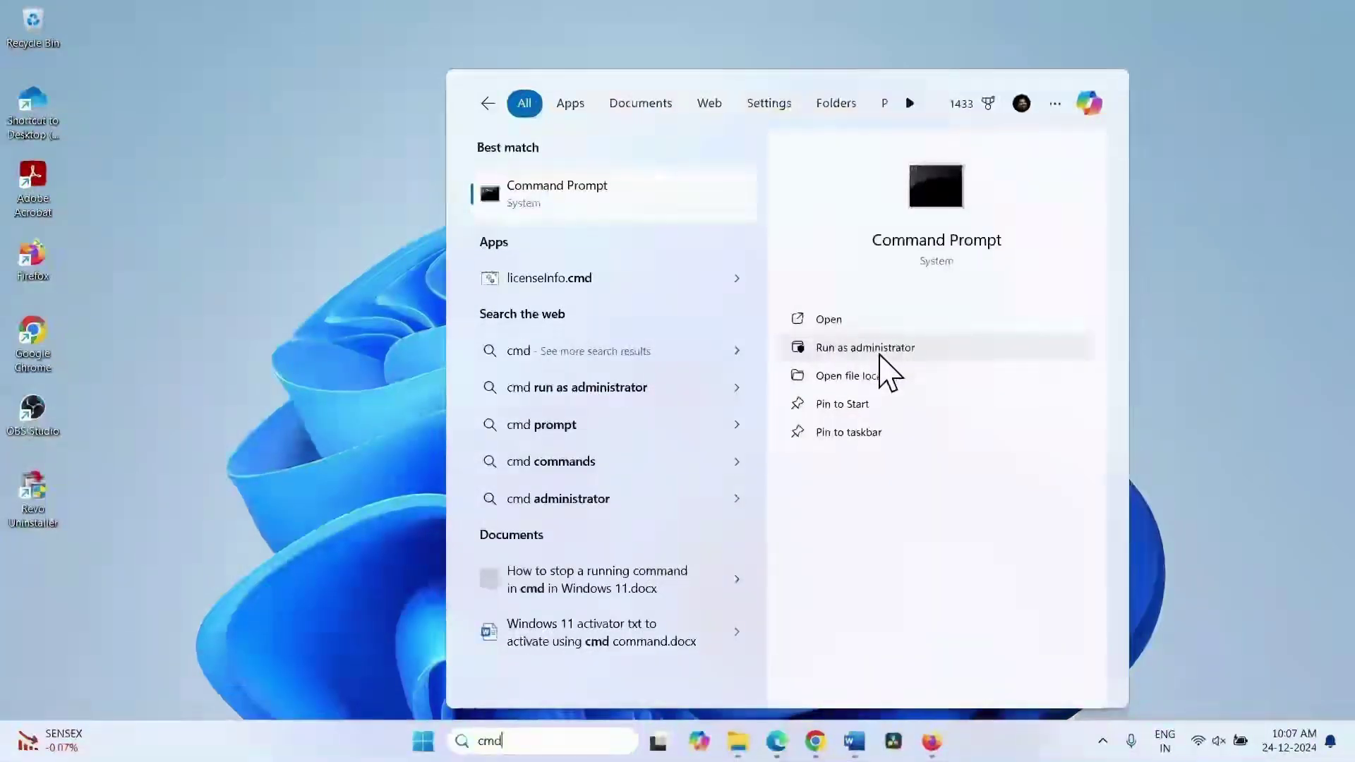
left_click(881, 355)
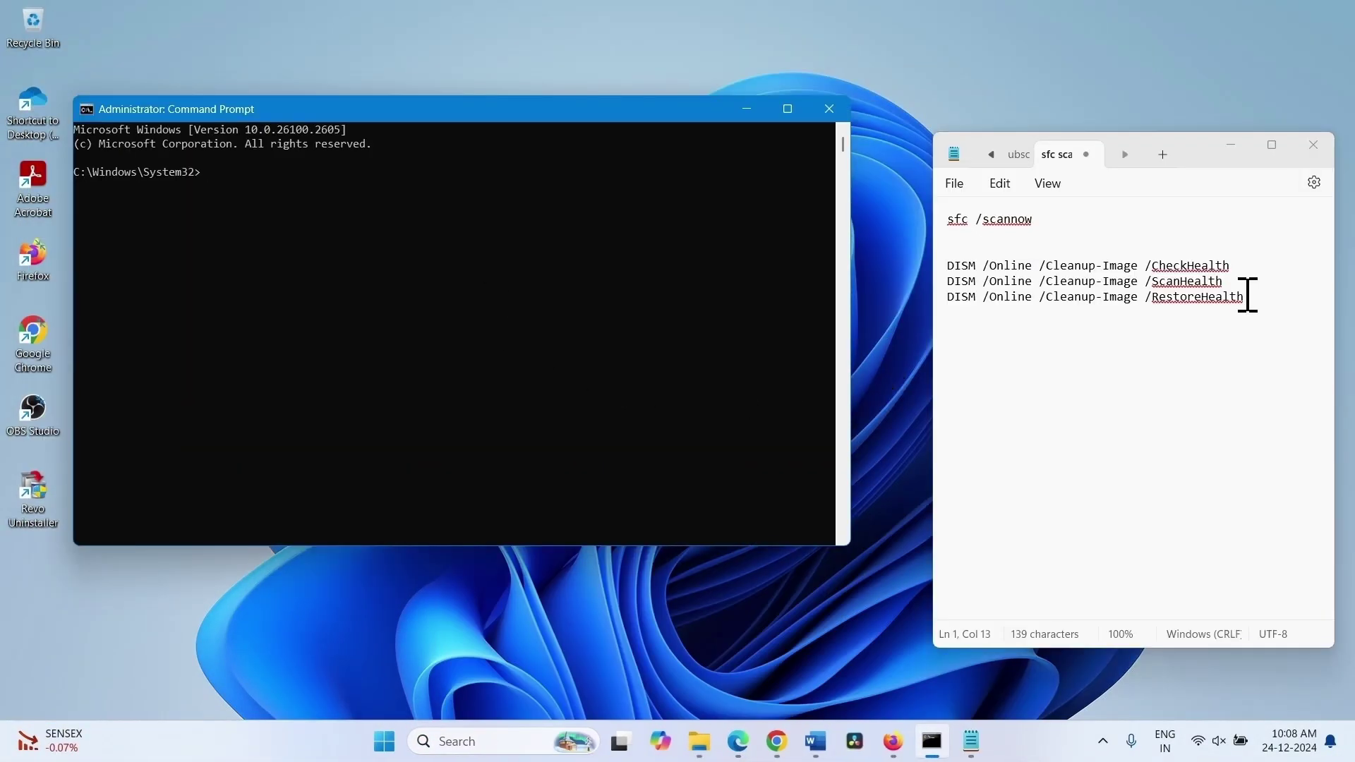
Step: Copy sfc /scannow from the Notepad notes into Command Prompt and run it
left_click_drag(1248, 294, 1013, 240)
left_click(1263, 264)
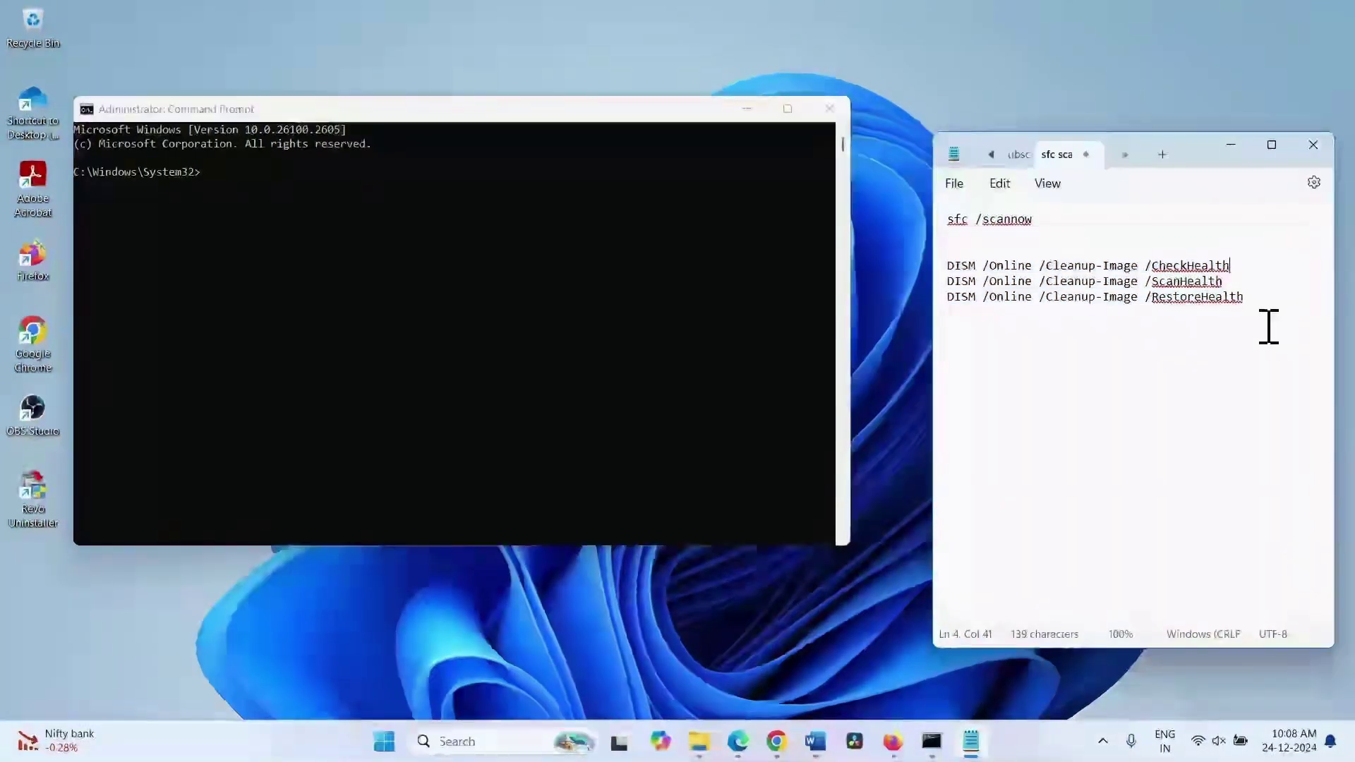
mouse_move(947, 220)
left_mouse_down()
mouse_move(1082, 230)
mouse_move(943, 240)
left_mouse_up()
right_click(990, 219)
left_click(1032, 313)
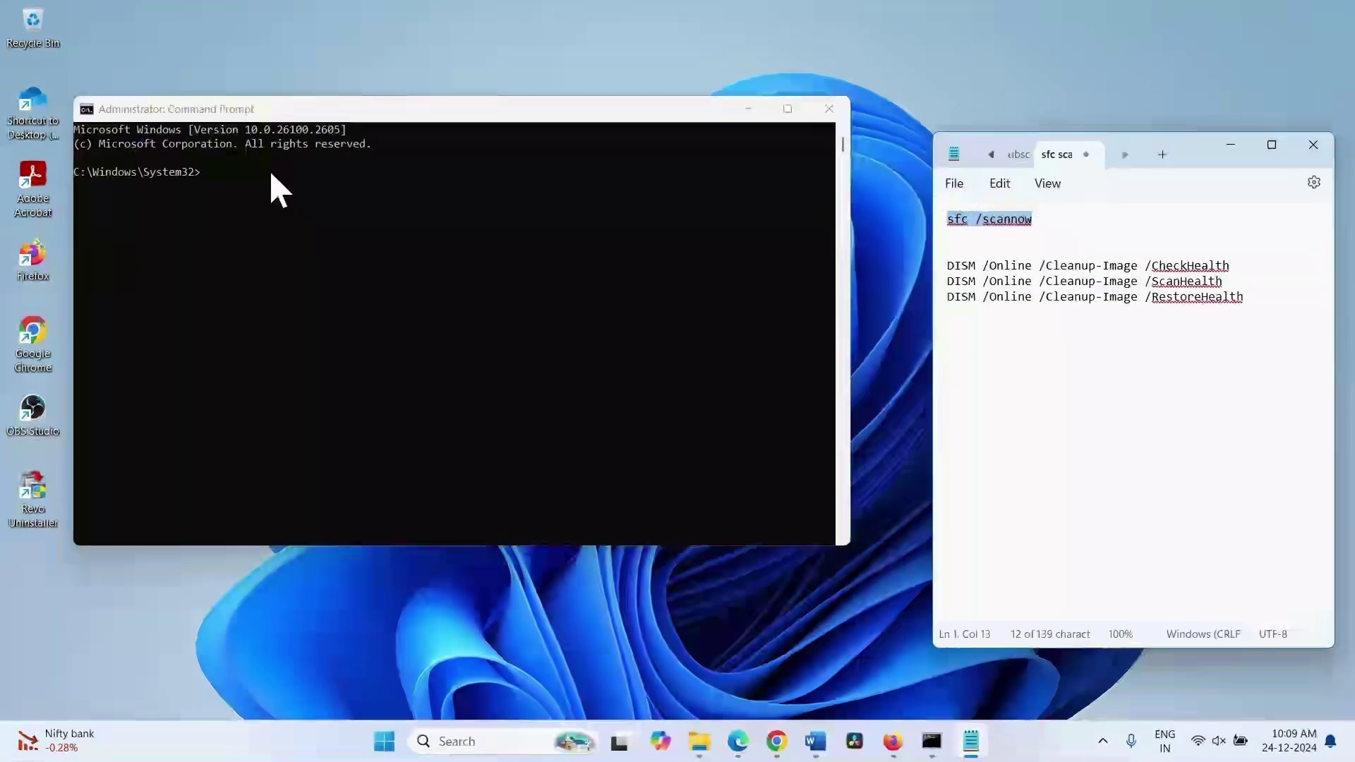
left_click(224, 170)
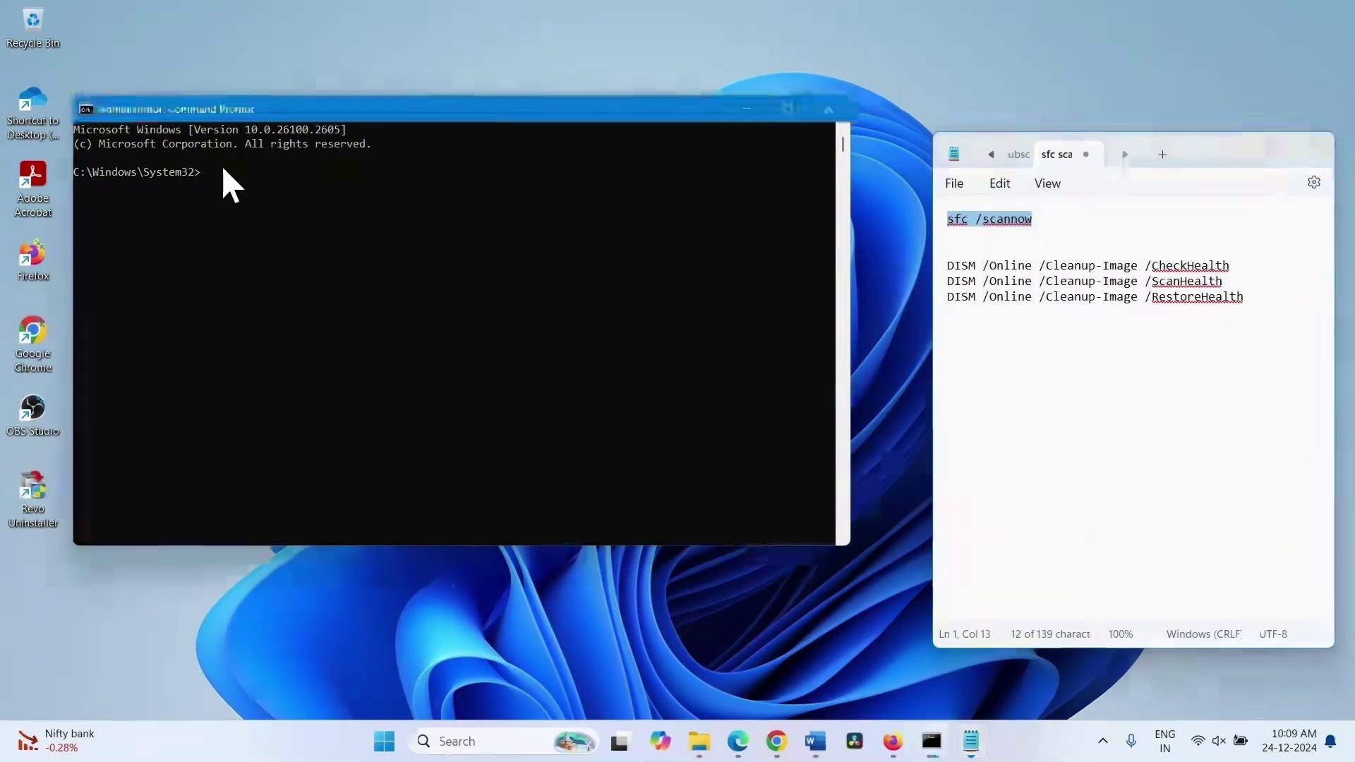
key("ctrl+v")
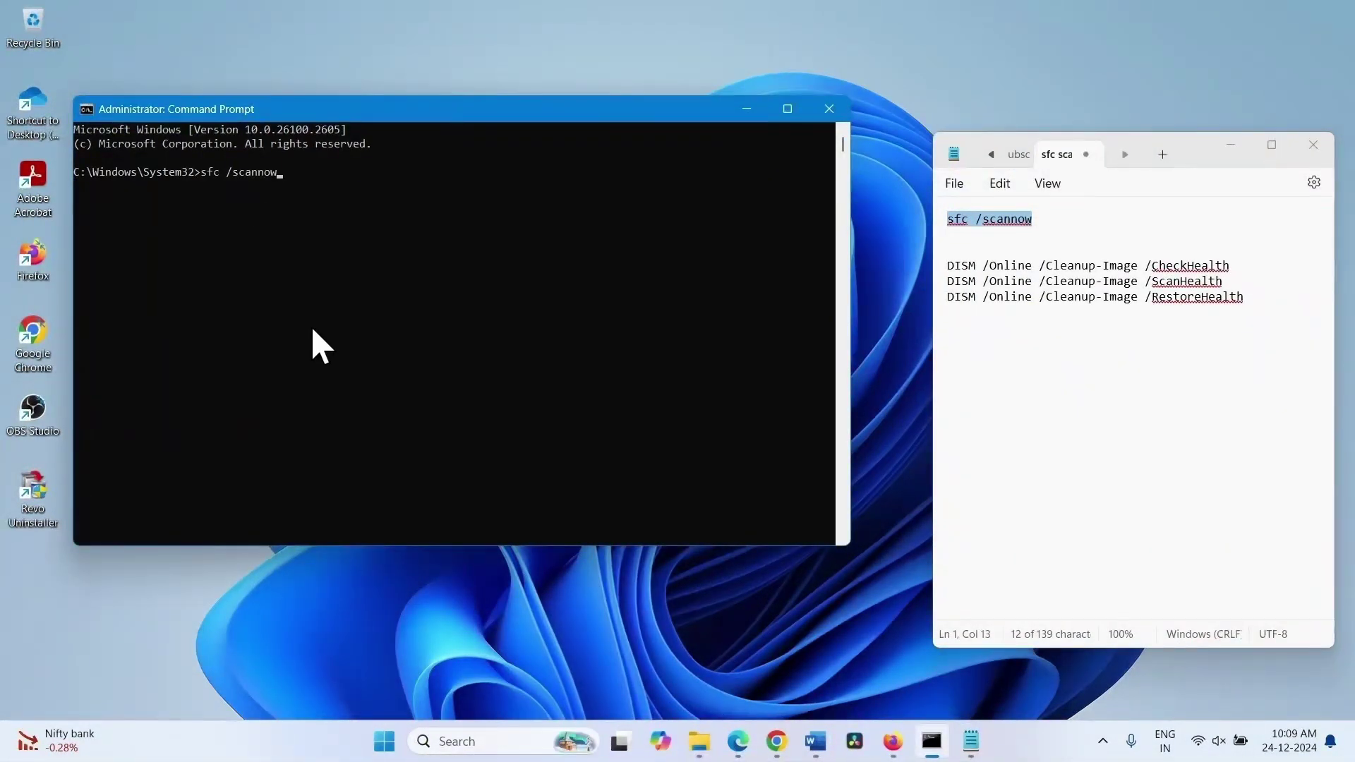
key("Return")
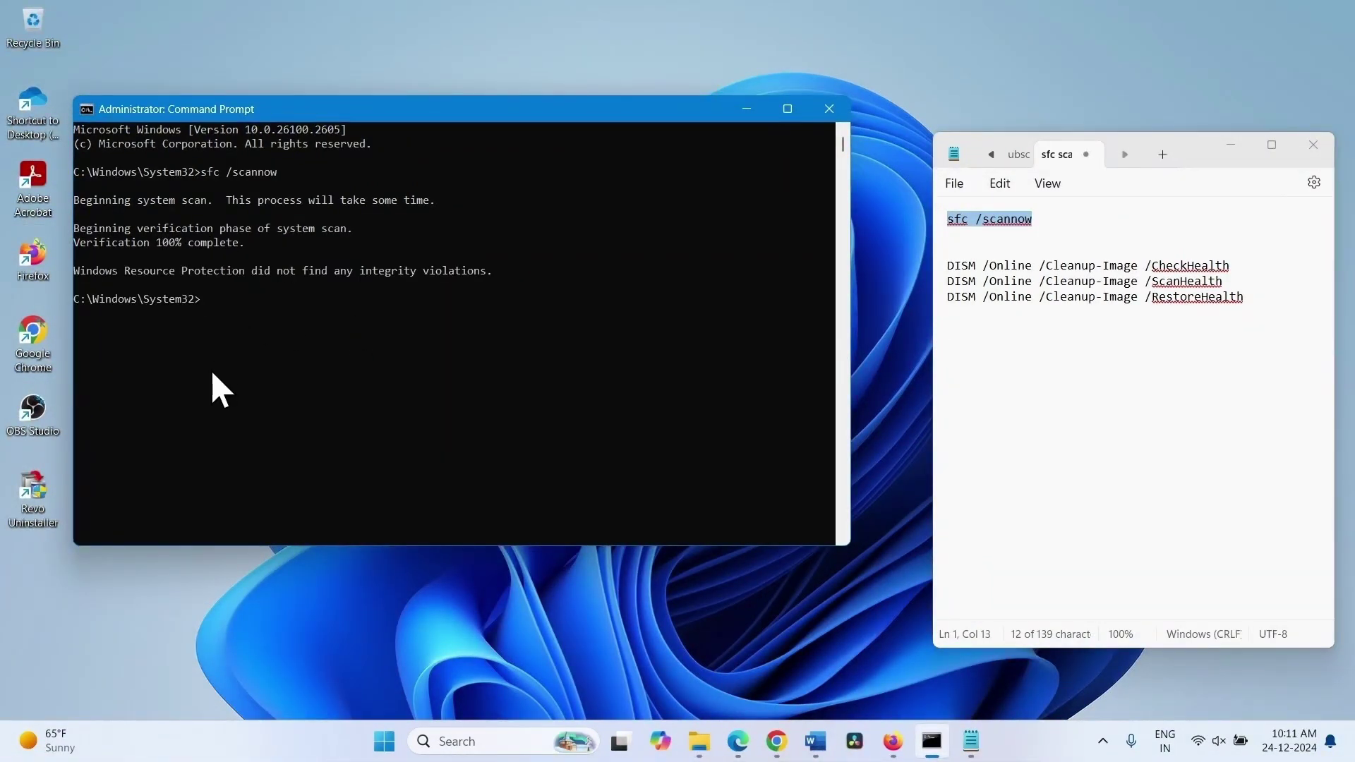
Step: Copy the DISM CheckHealth line from the notes into Command Prompt and run it
left_click(1188, 281)
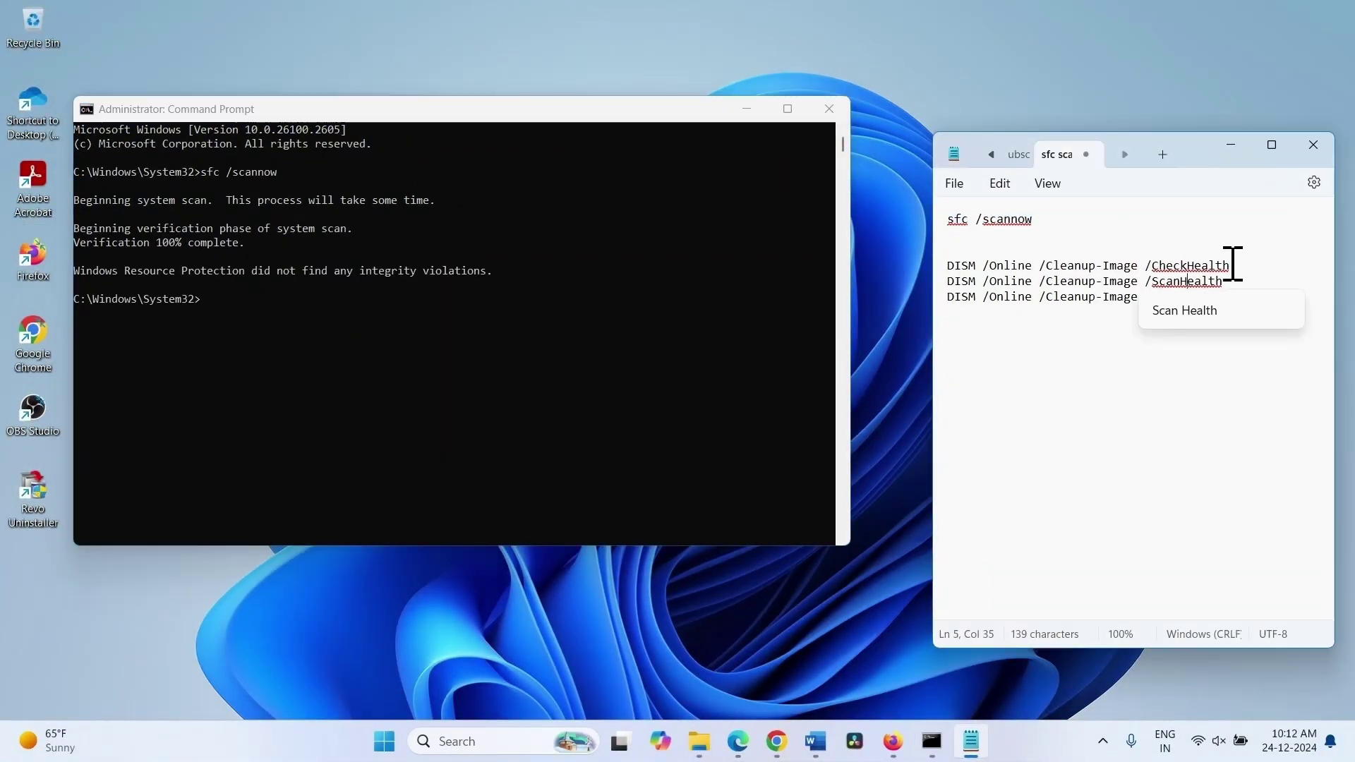
left_click_drag(1231, 266, 930, 275)
right_click(966, 269)
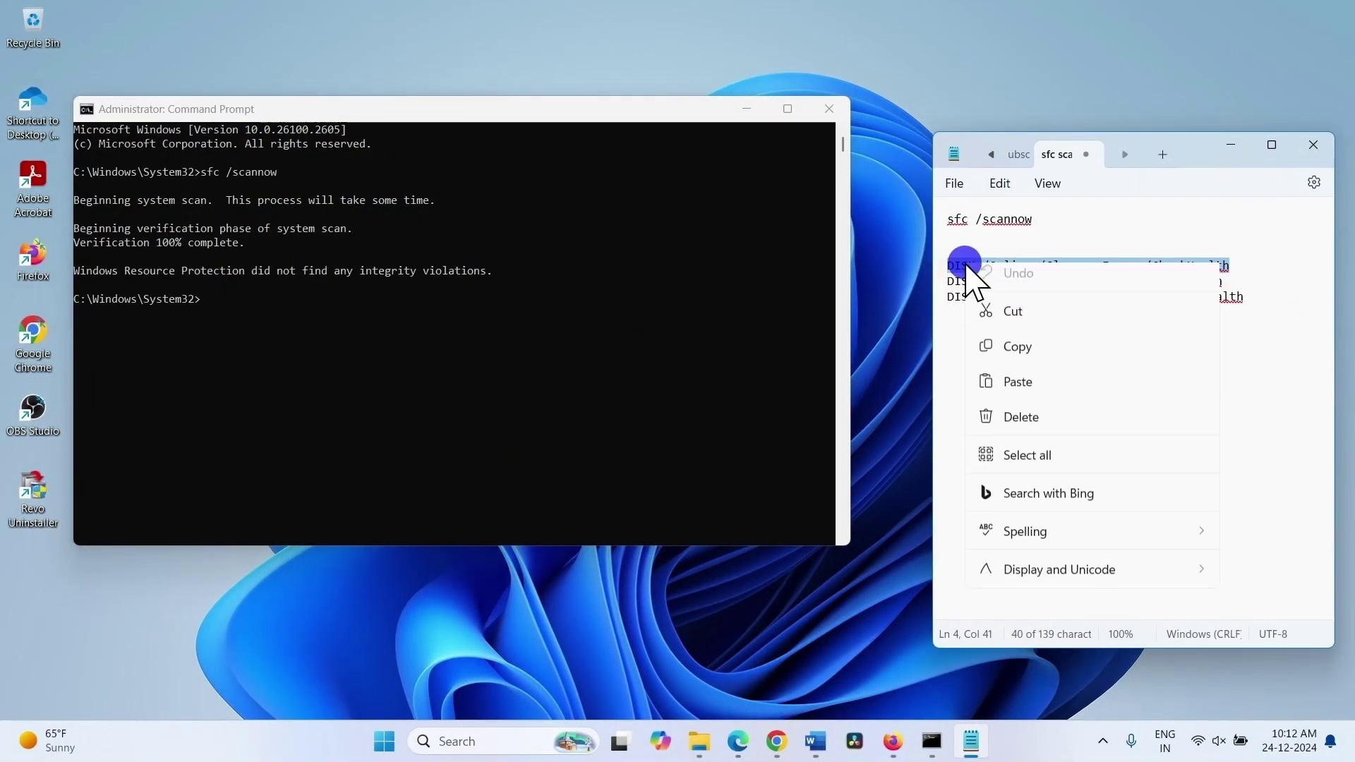
left_click(1000, 350)
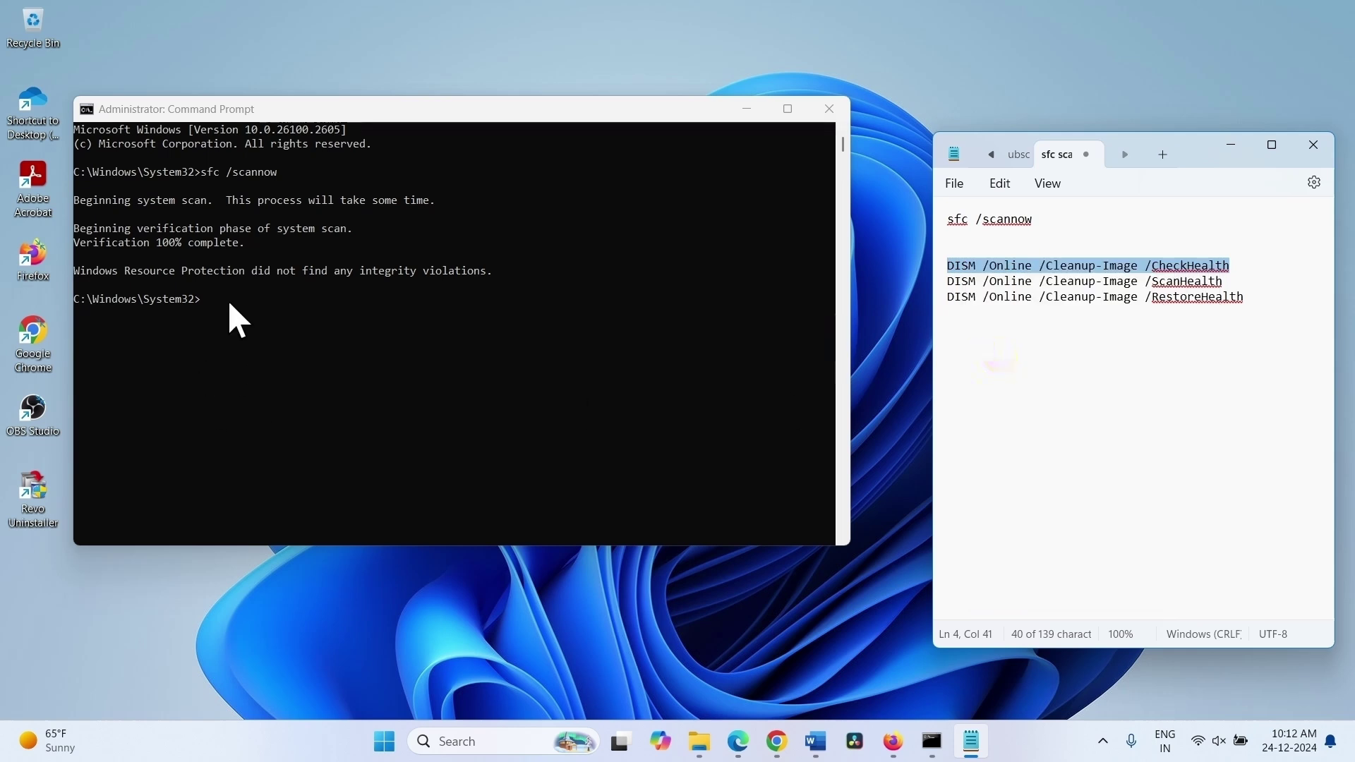
left_click(230, 304)
right_click(230, 304)
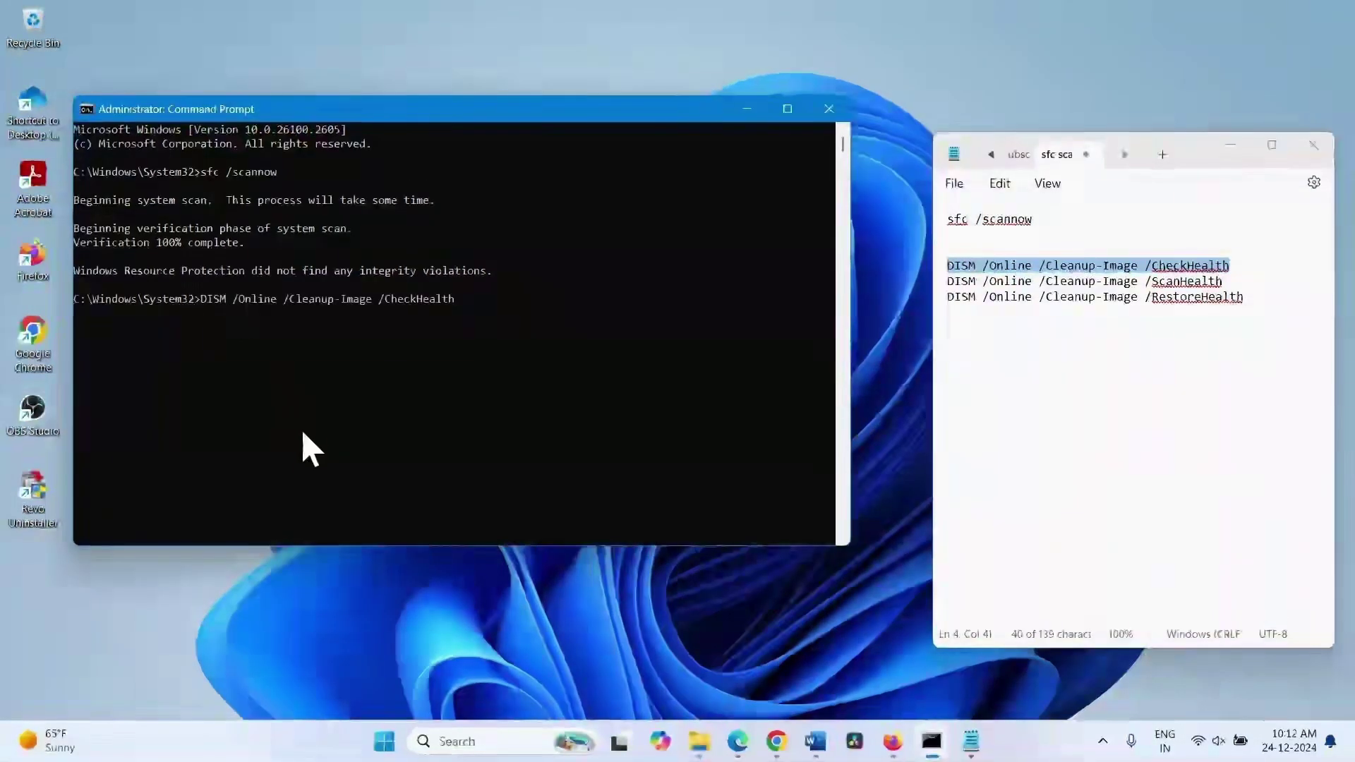
key("Return")
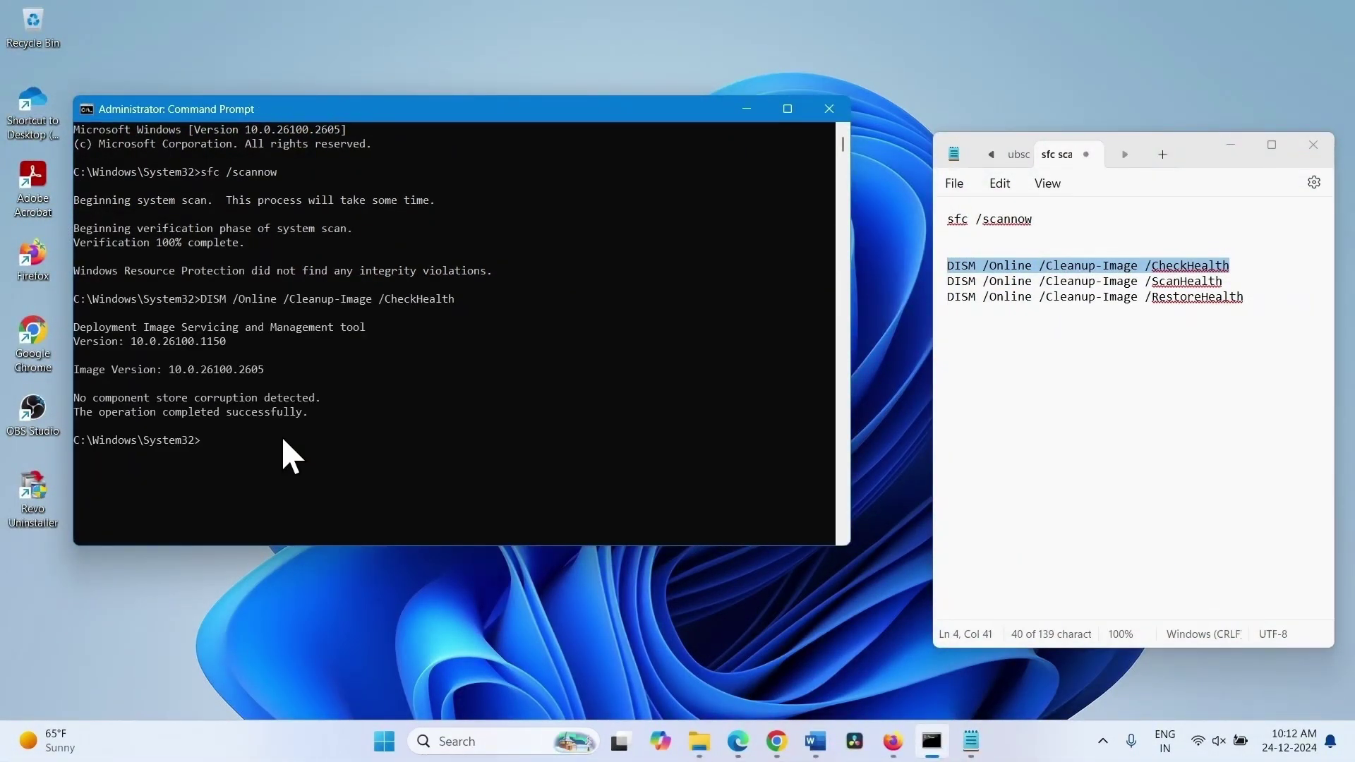
Step: Copy the DISM ScanHealth line into Command Prompt and run it
left_click(1186, 282)
left_click(1212, 313)
left_click_drag(1240, 289, 918, 288)
right_click(994, 281)
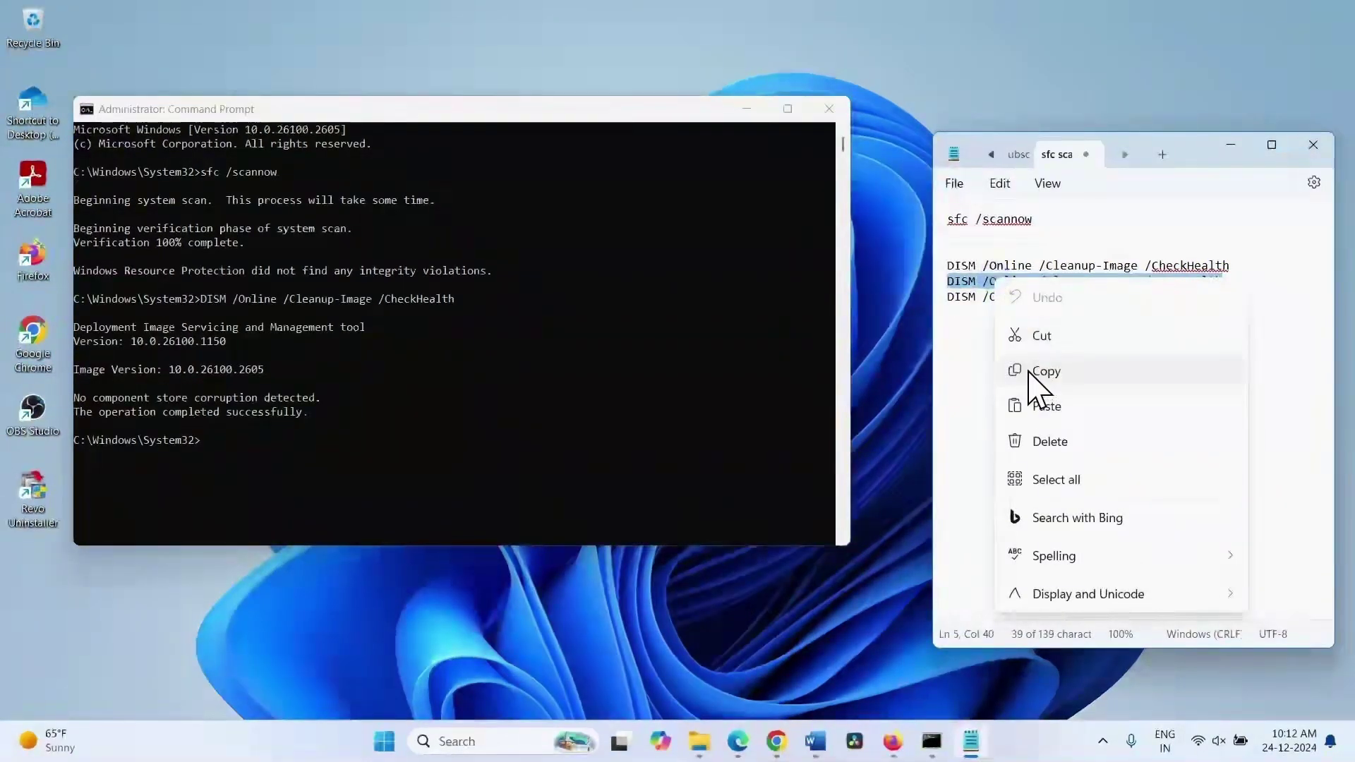
left_click(1029, 370)
left_click(290, 457)
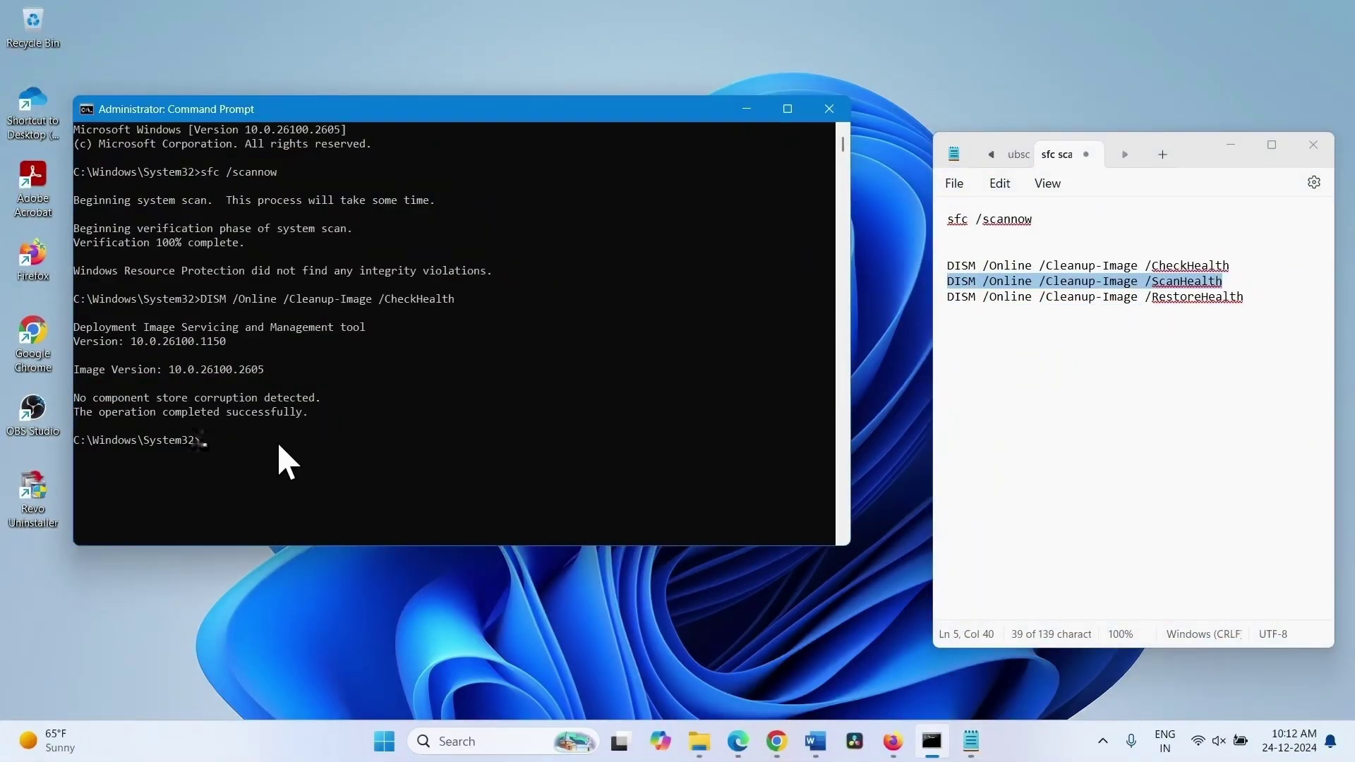
key("ctrl+v")
key("Return")
scroll(209, 445, "down", 5)
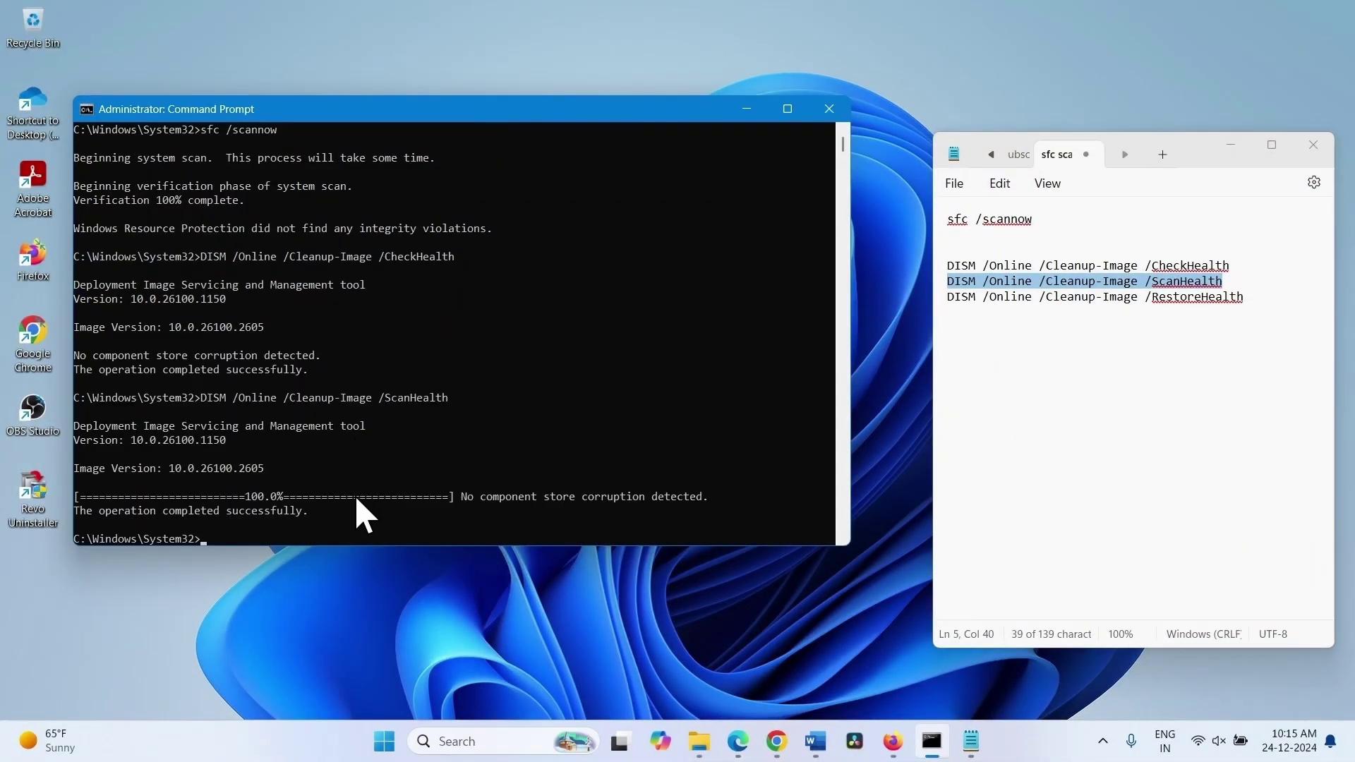
scroll(351, 513, "down", 5)
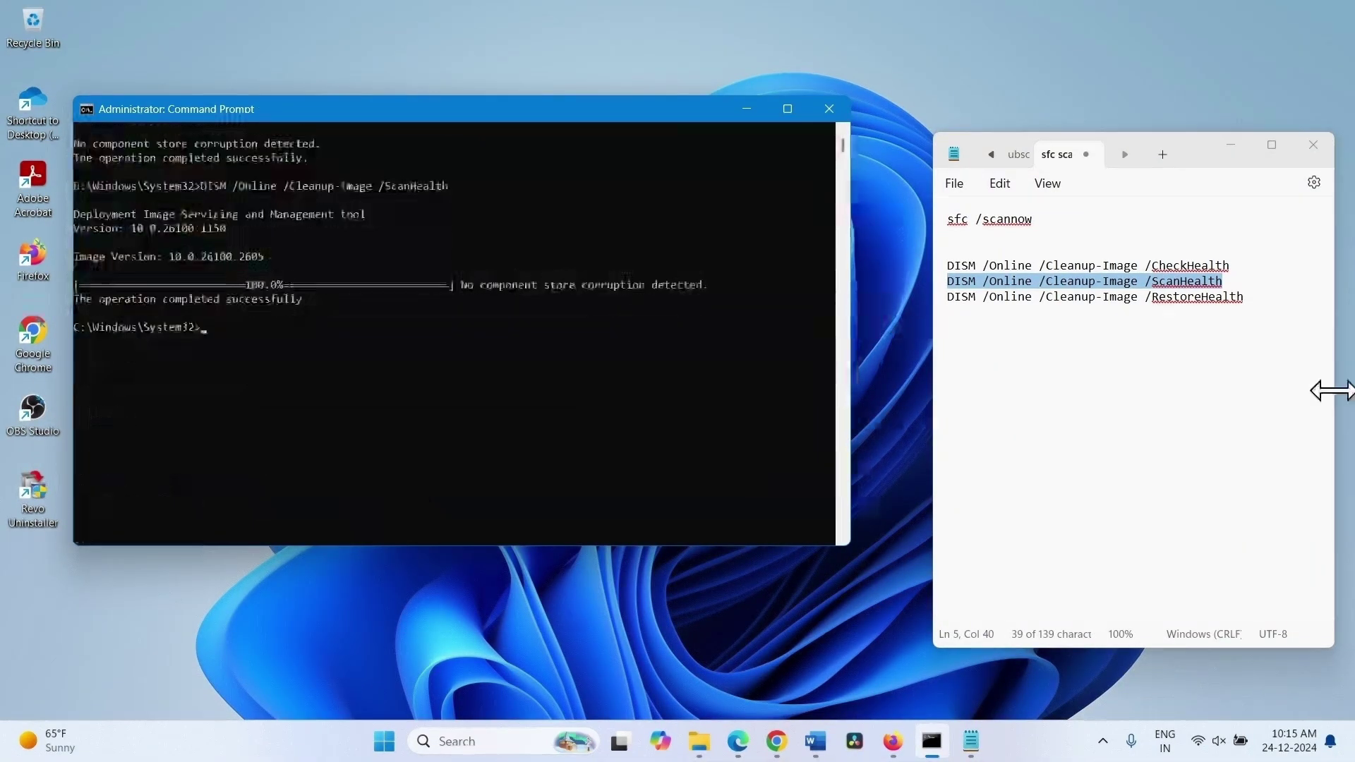
Step: Copy the DISM RestoreHealth line into Command Prompt and run it
left_click_drag(1259, 297, 935, 302)
right_click(974, 304)
left_click(1000, 383)
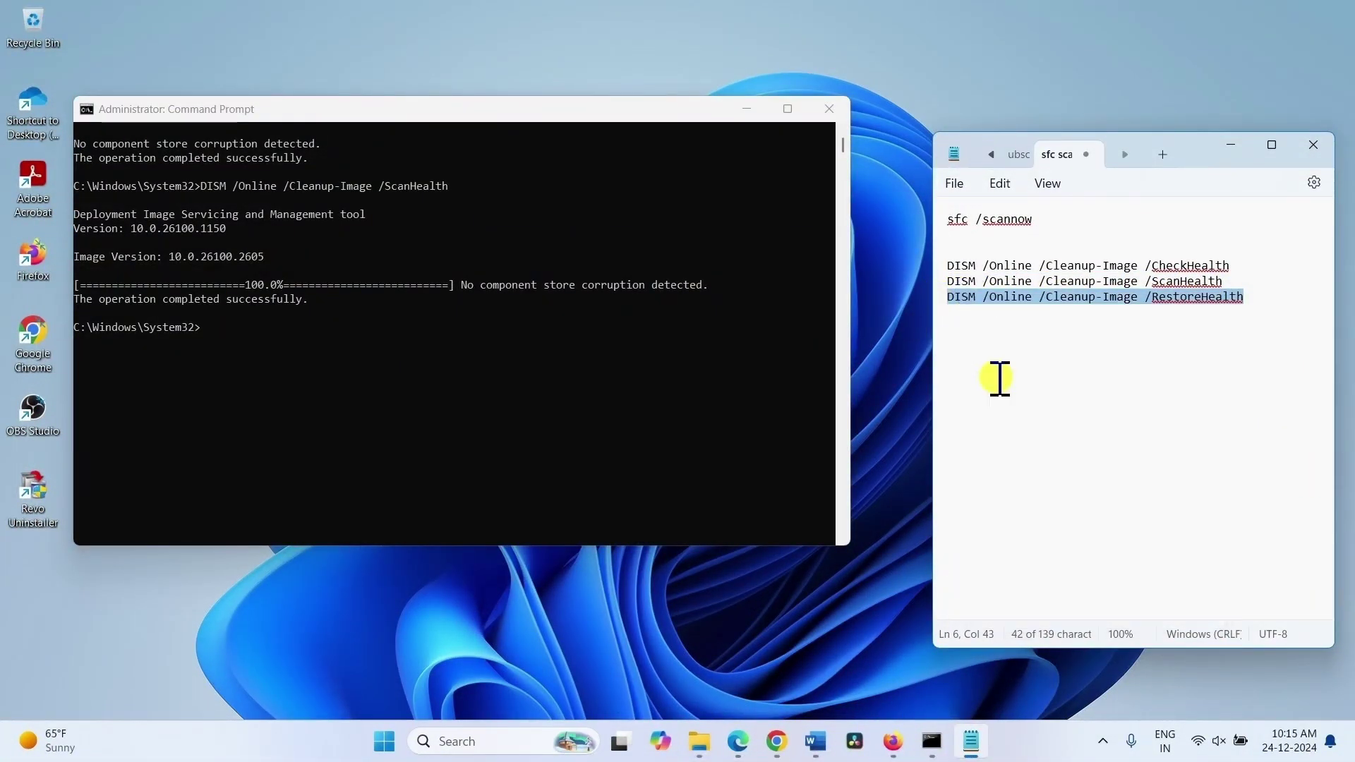
left_click(269, 324)
right_click(270, 324)
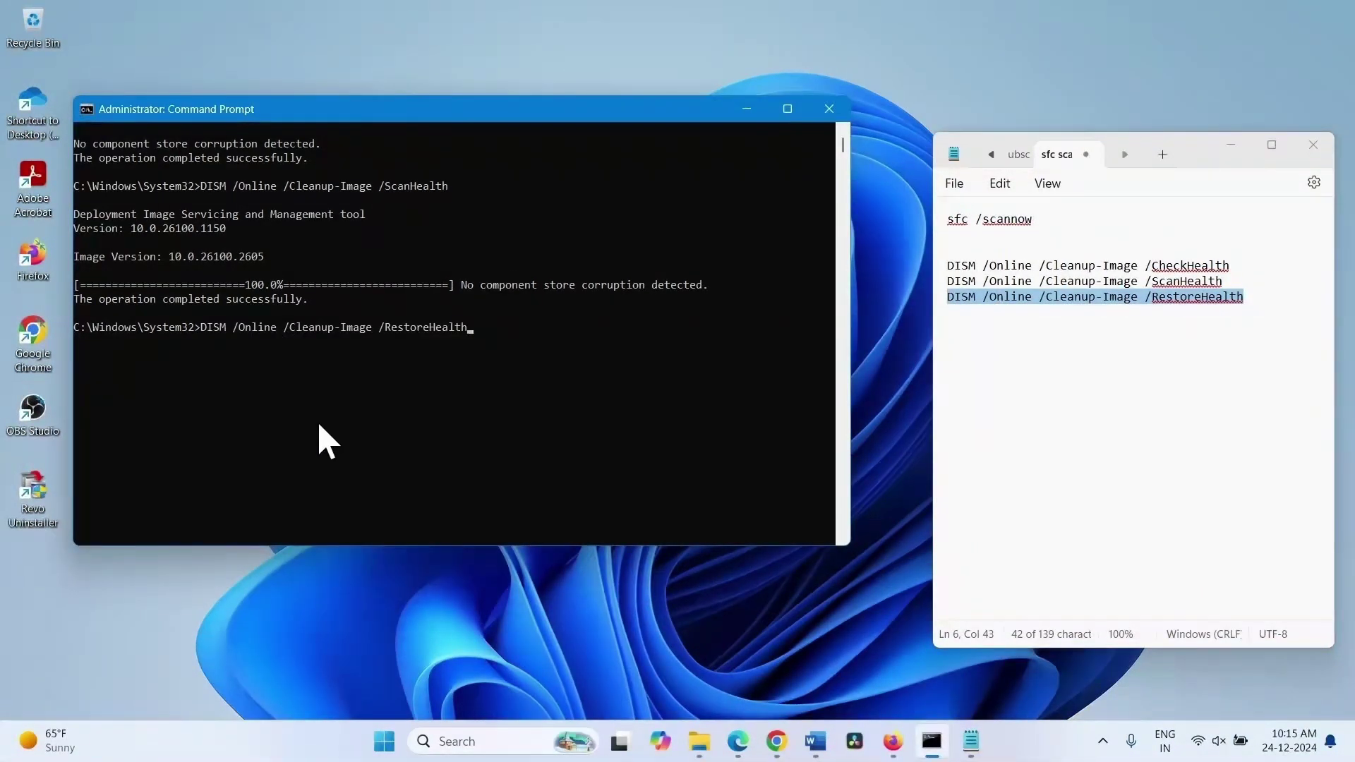
key("Return")
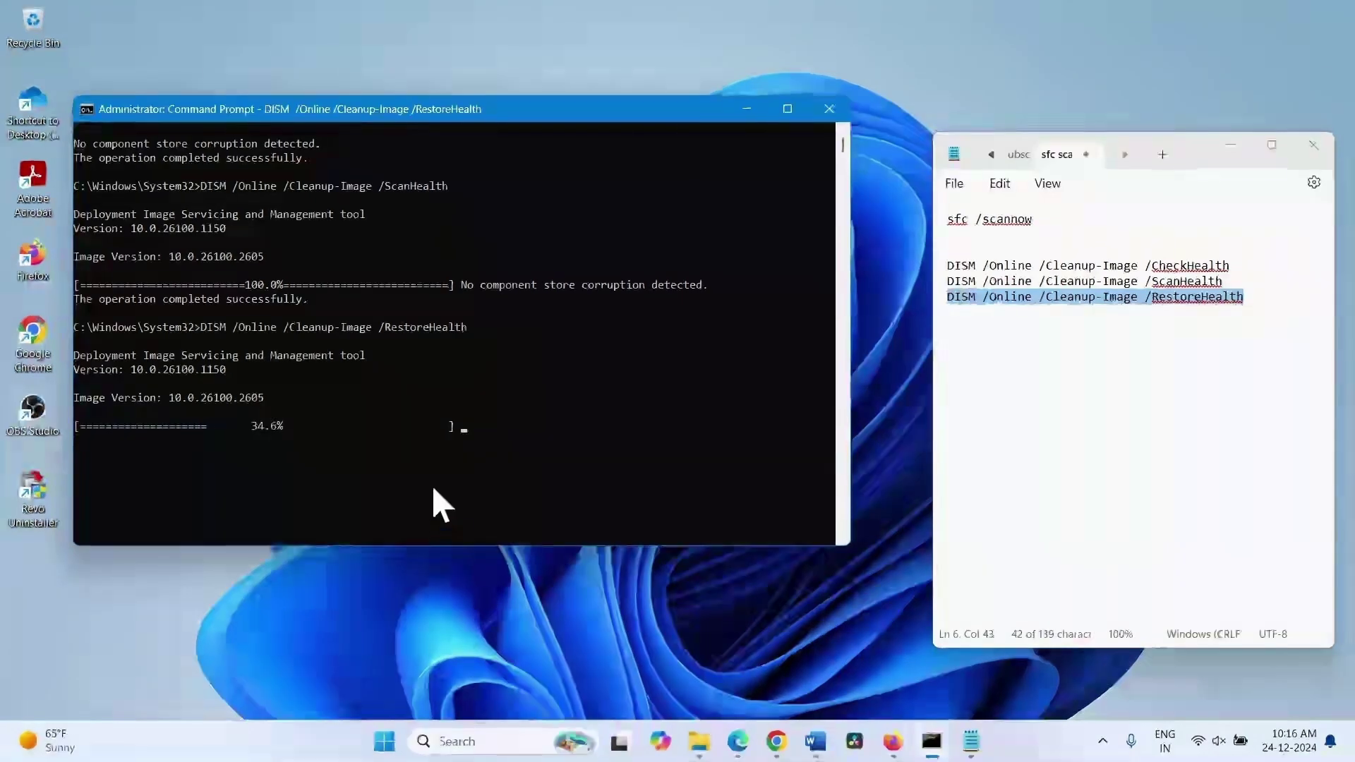
Step: Select all the commands in the Notepad notes and return to Command Prompt
left_click(561, 88)
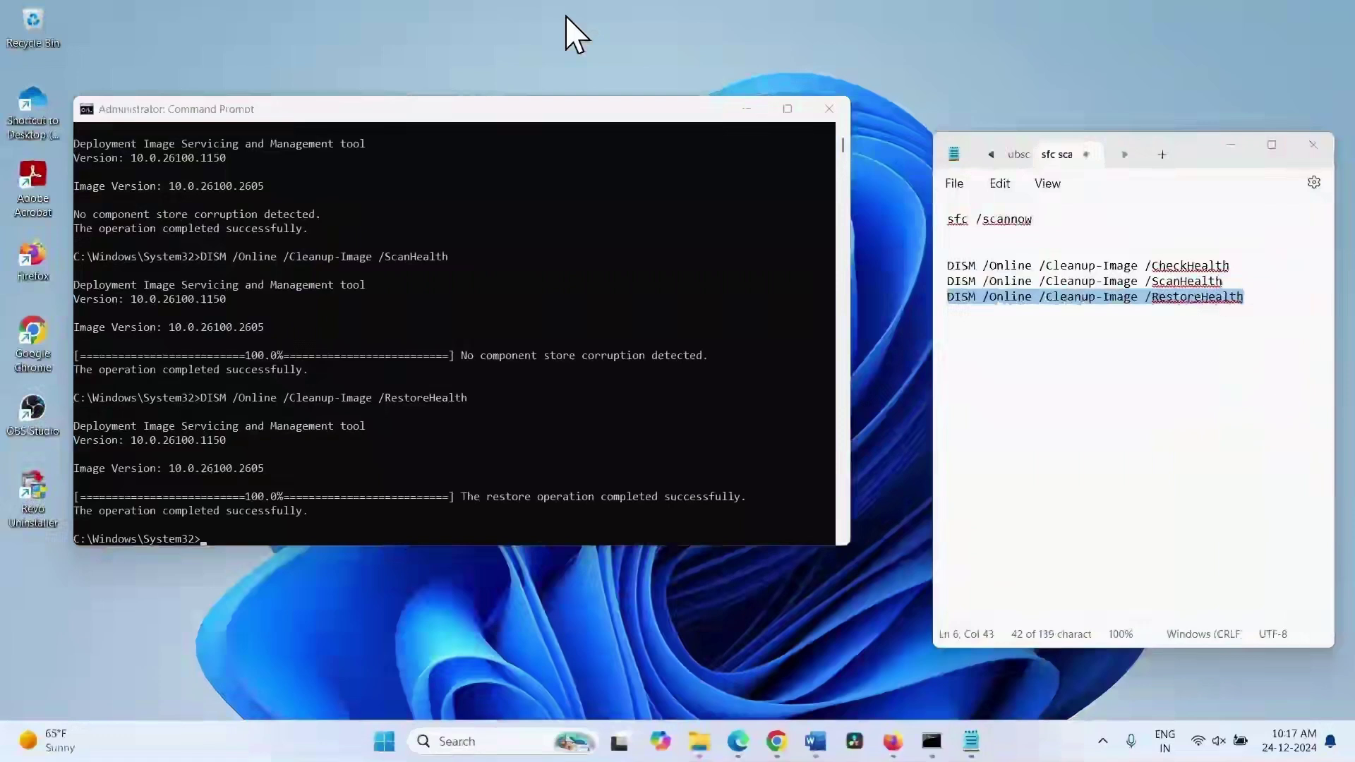
left_click(1262, 299)
left_click_drag(1256, 314, 926, 222)
left_click(701, 189)
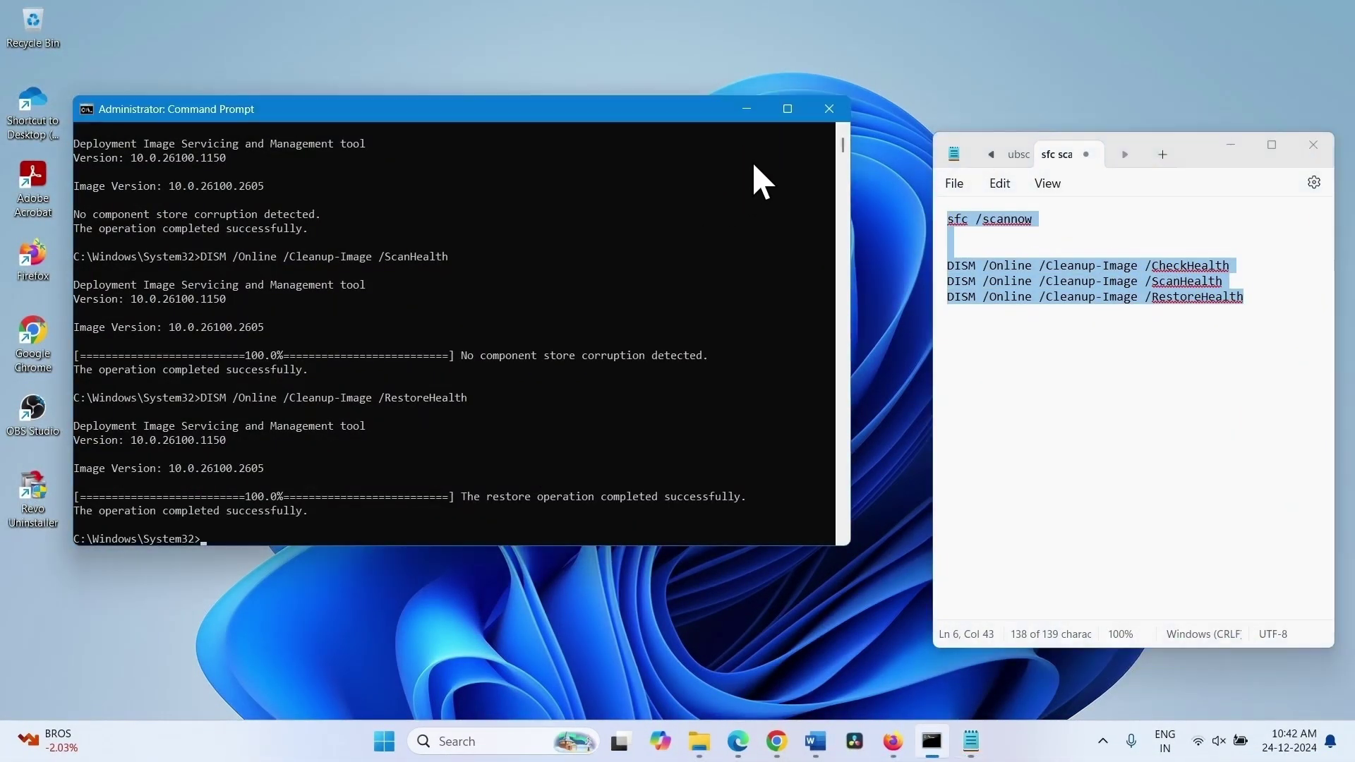
Step: Close Command Prompt and Notepad, then restart the PC from the Start power menu
left_click(830, 108)
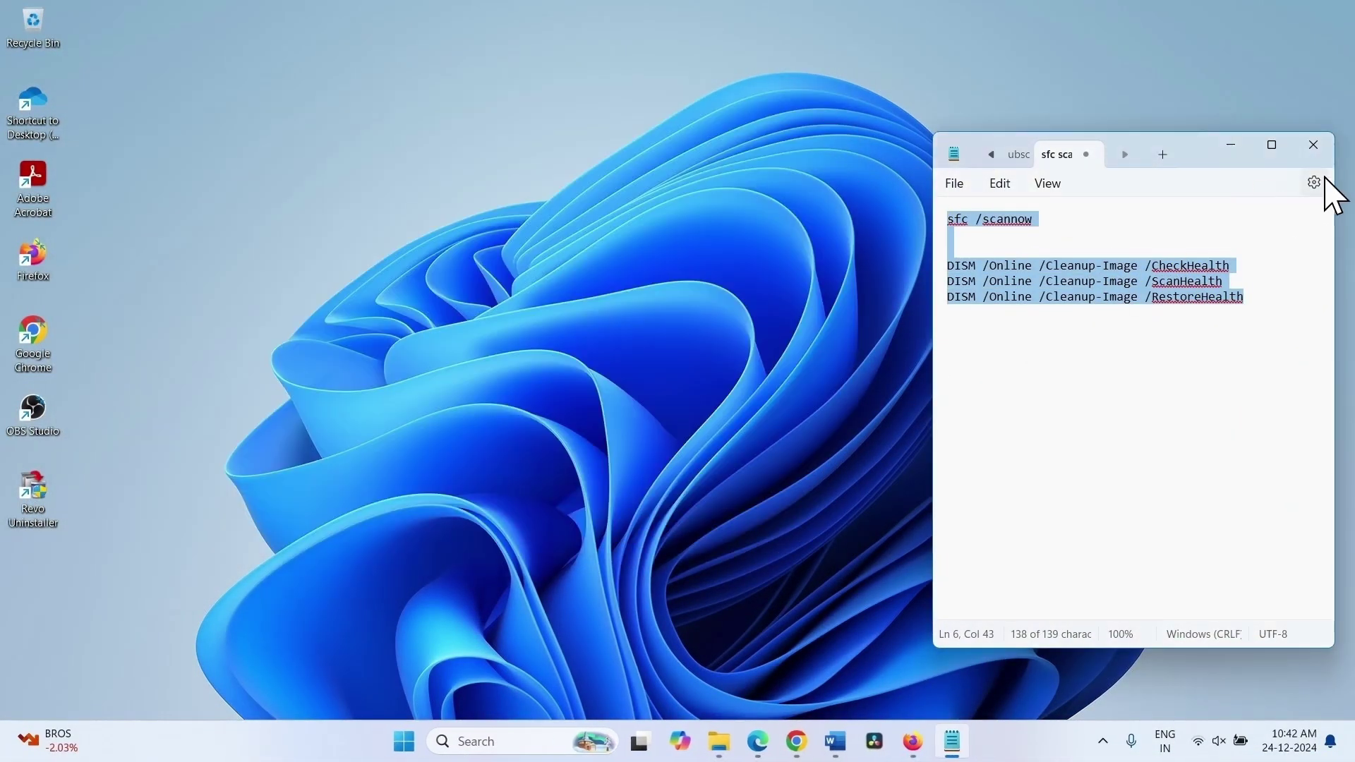
left_click(1316, 149)
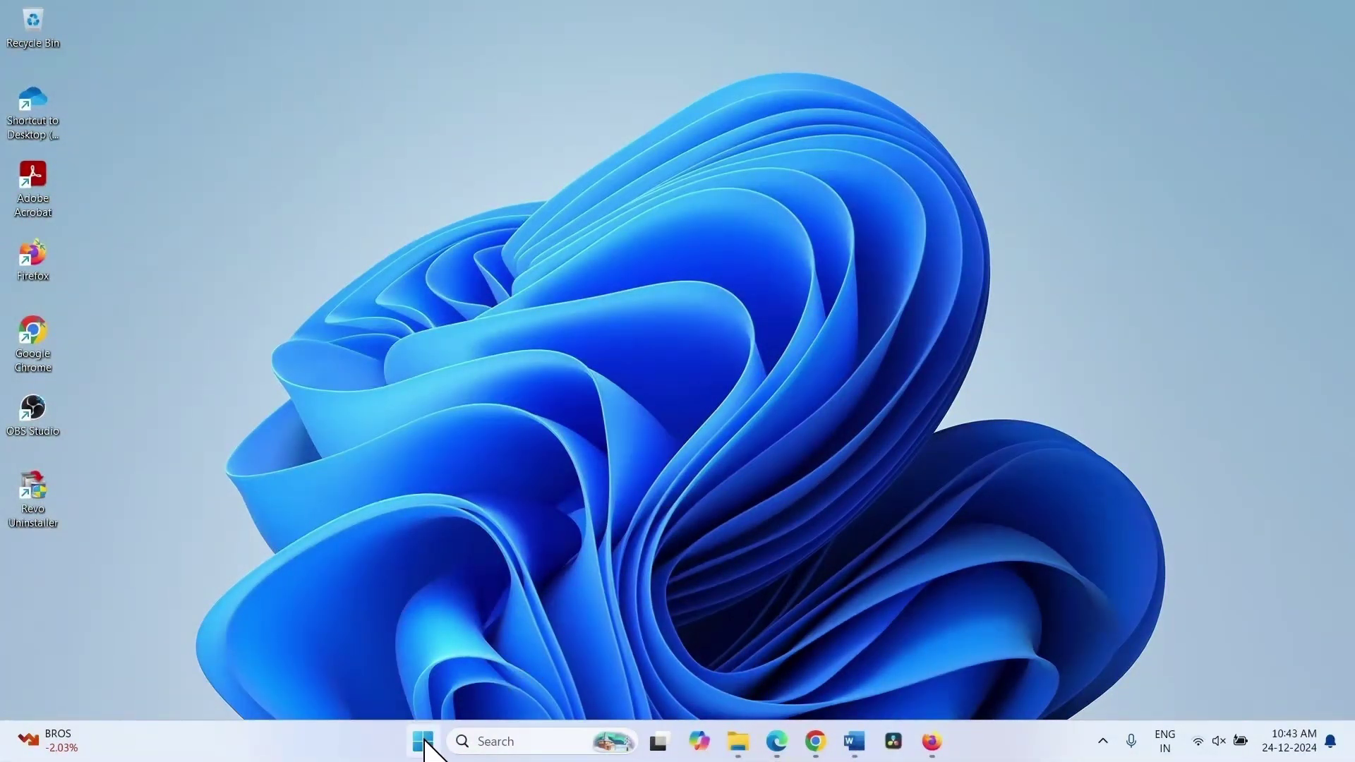
left_click(424, 743)
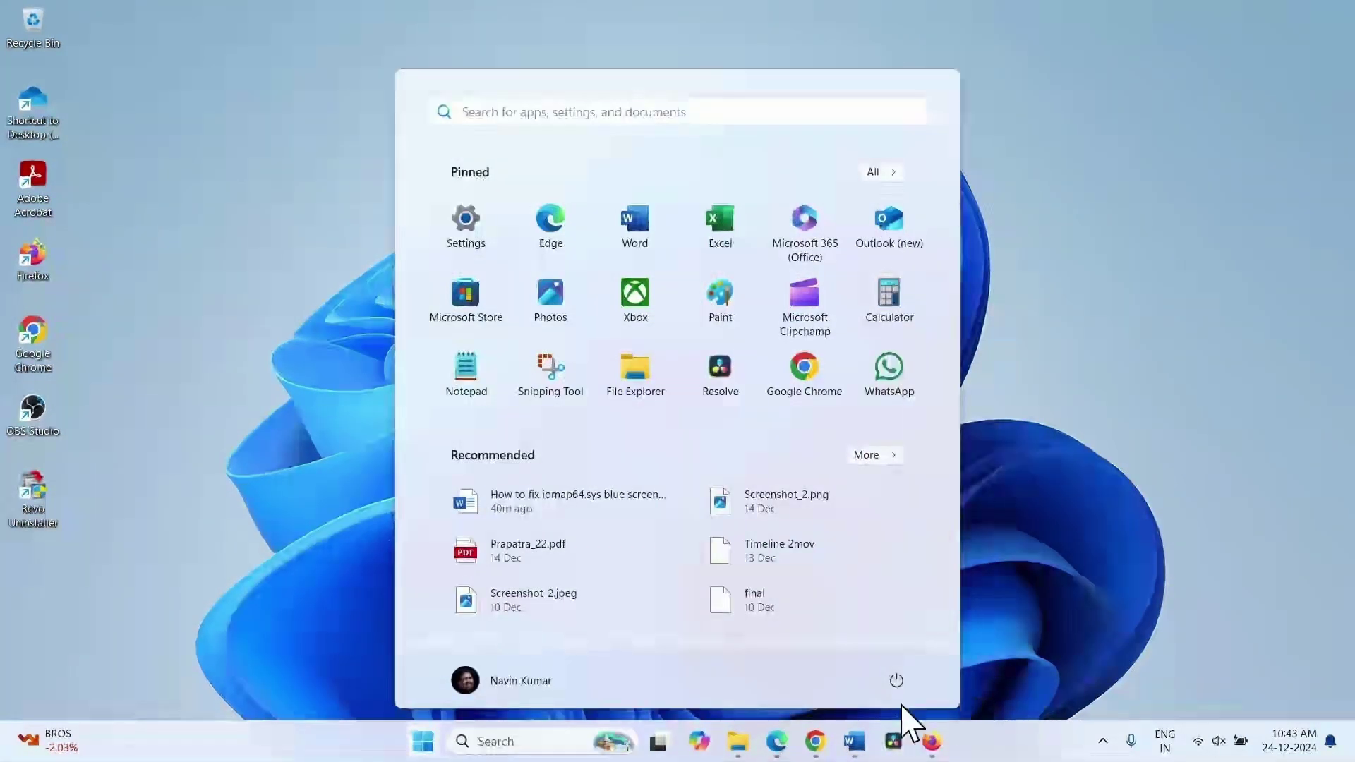
left_click(895, 681)
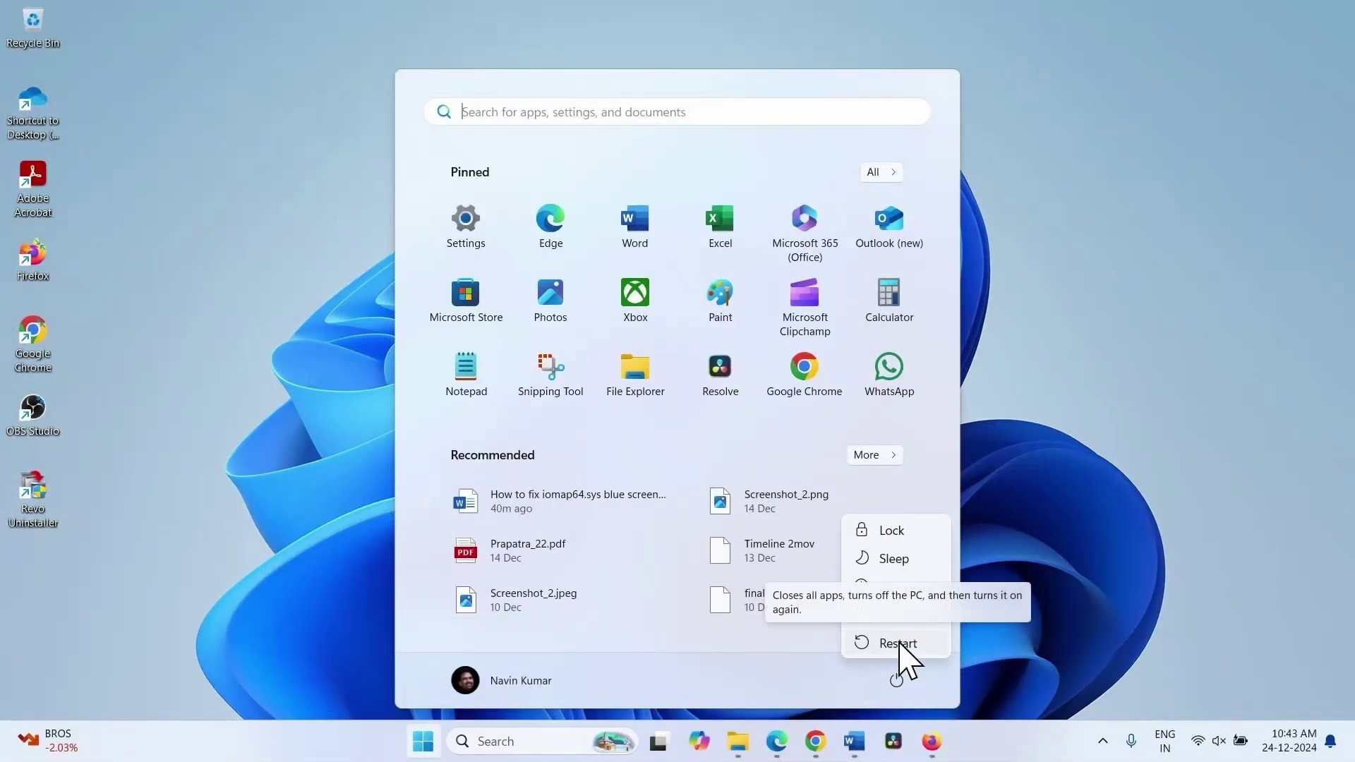
left_click(1251, 521)
left_click(1251, 521)
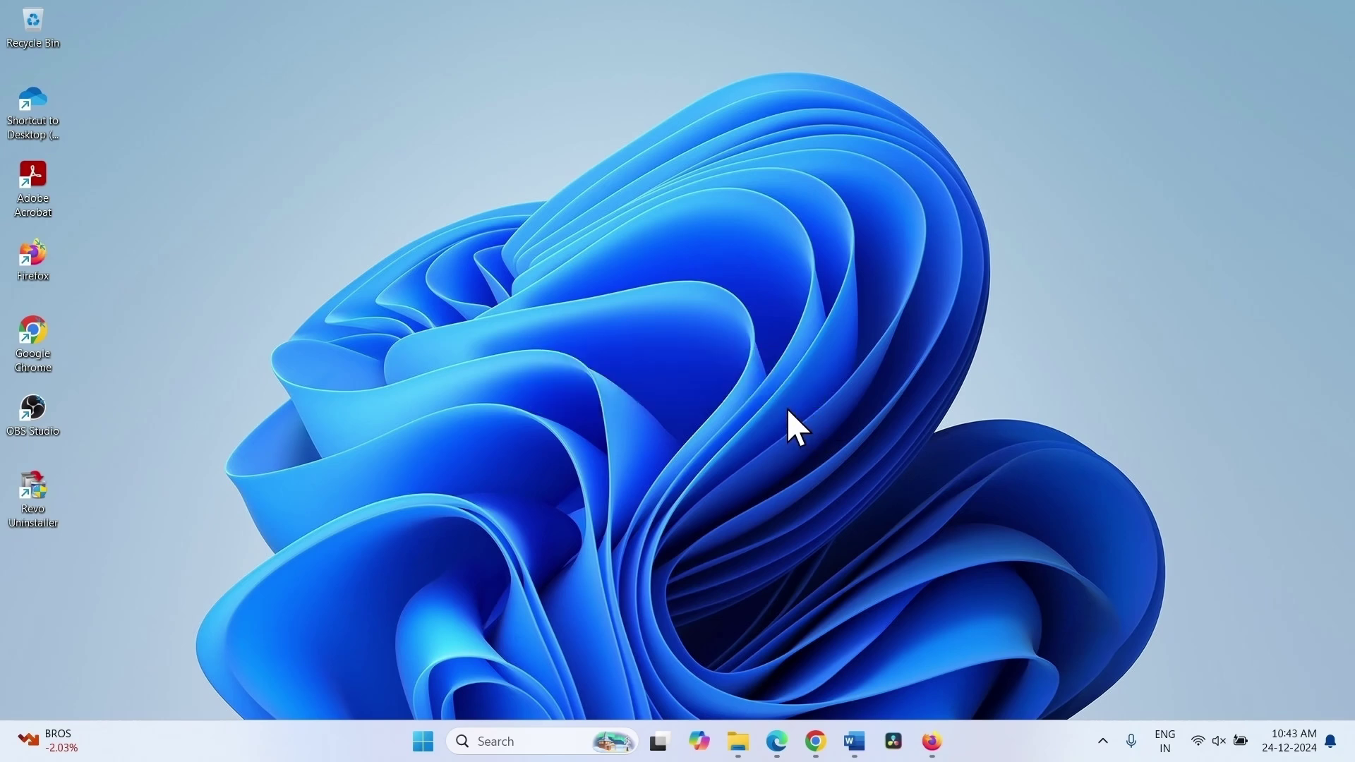
Step: Search for msconfig and open System Configuration
left_click(502, 741)
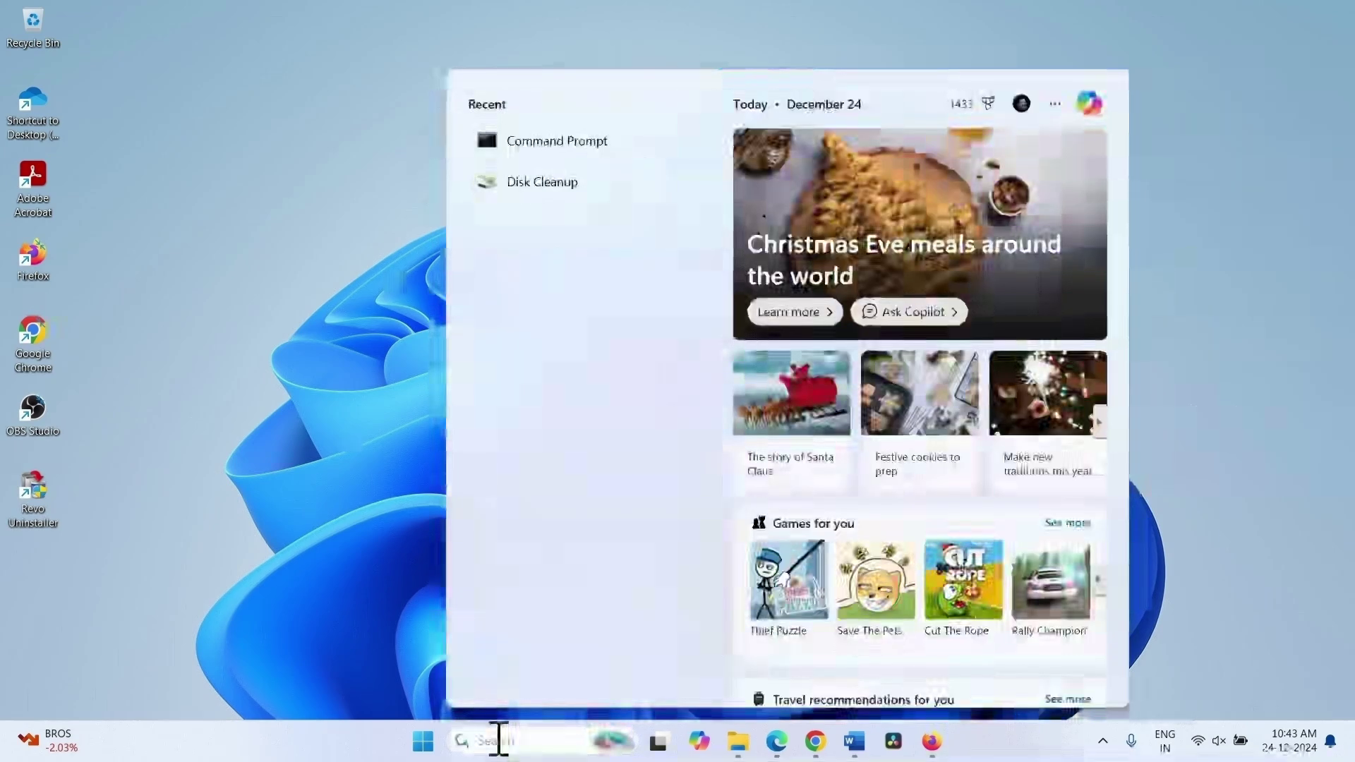
type("msconfig")
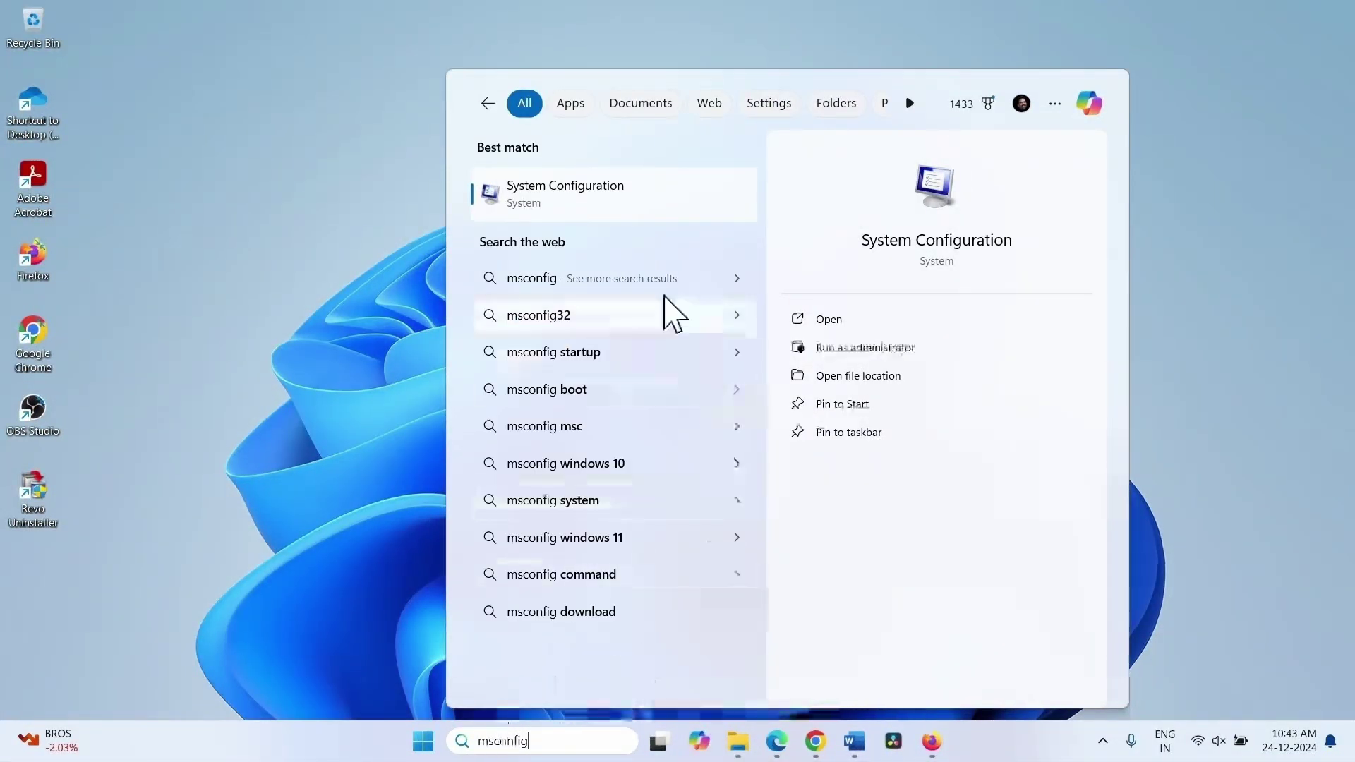
left_click(623, 214)
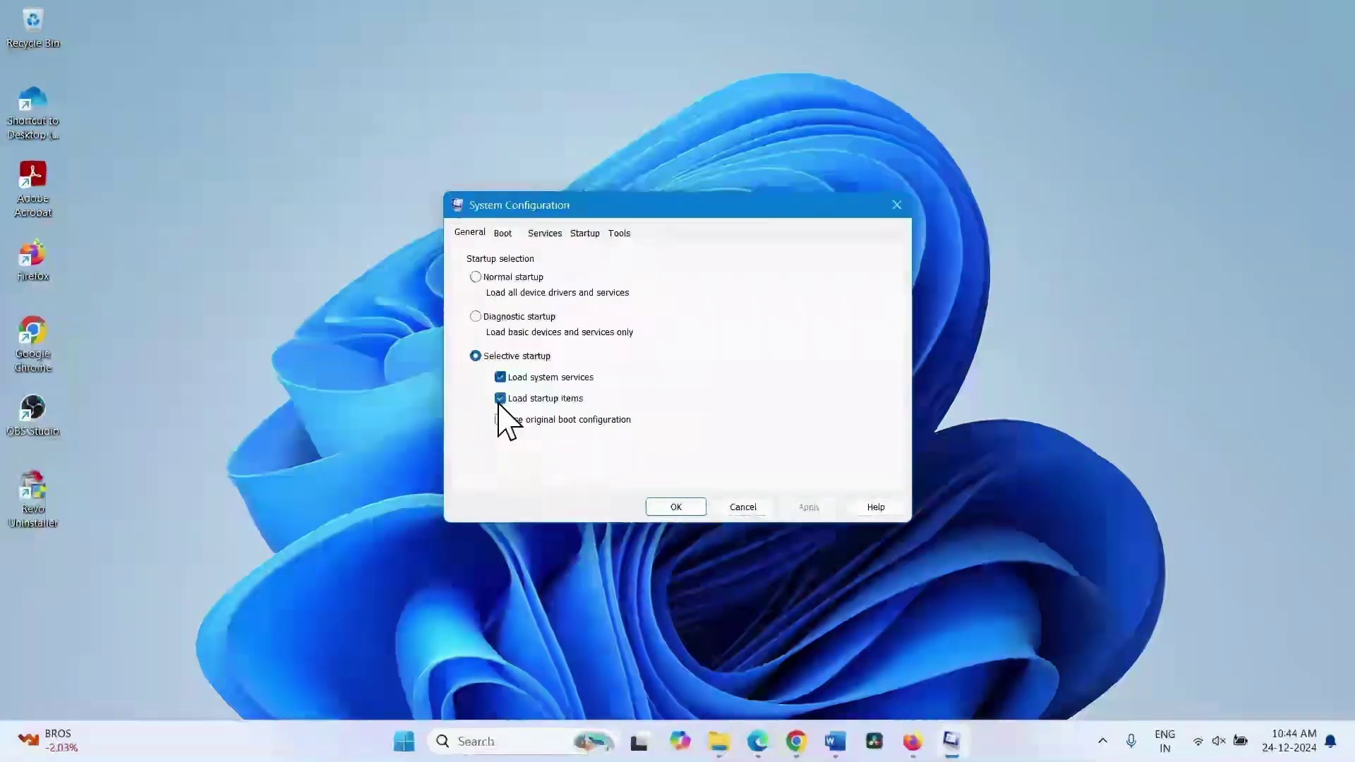
Step: Disable startup items and all non-Microsoft services, apply, and dismiss the restart prompt
left_click(500, 399)
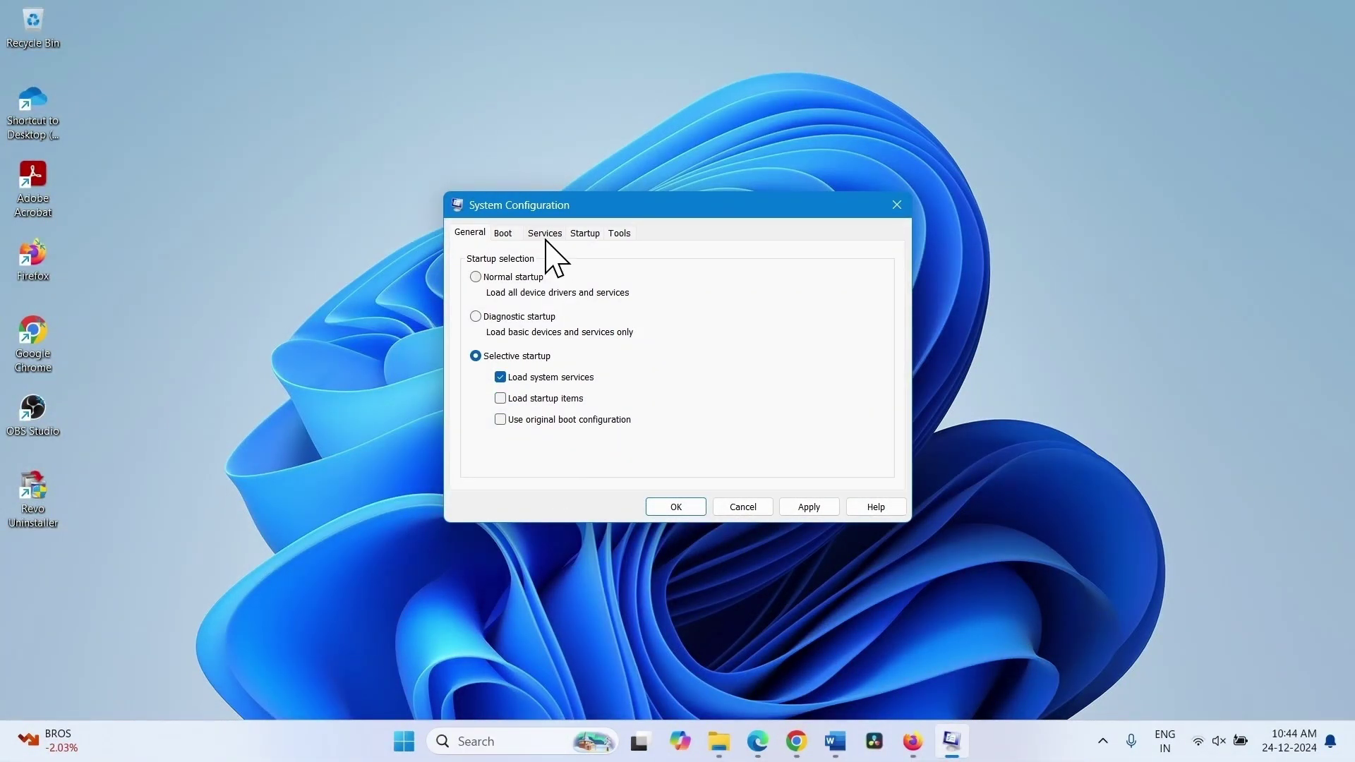
left_click(547, 238)
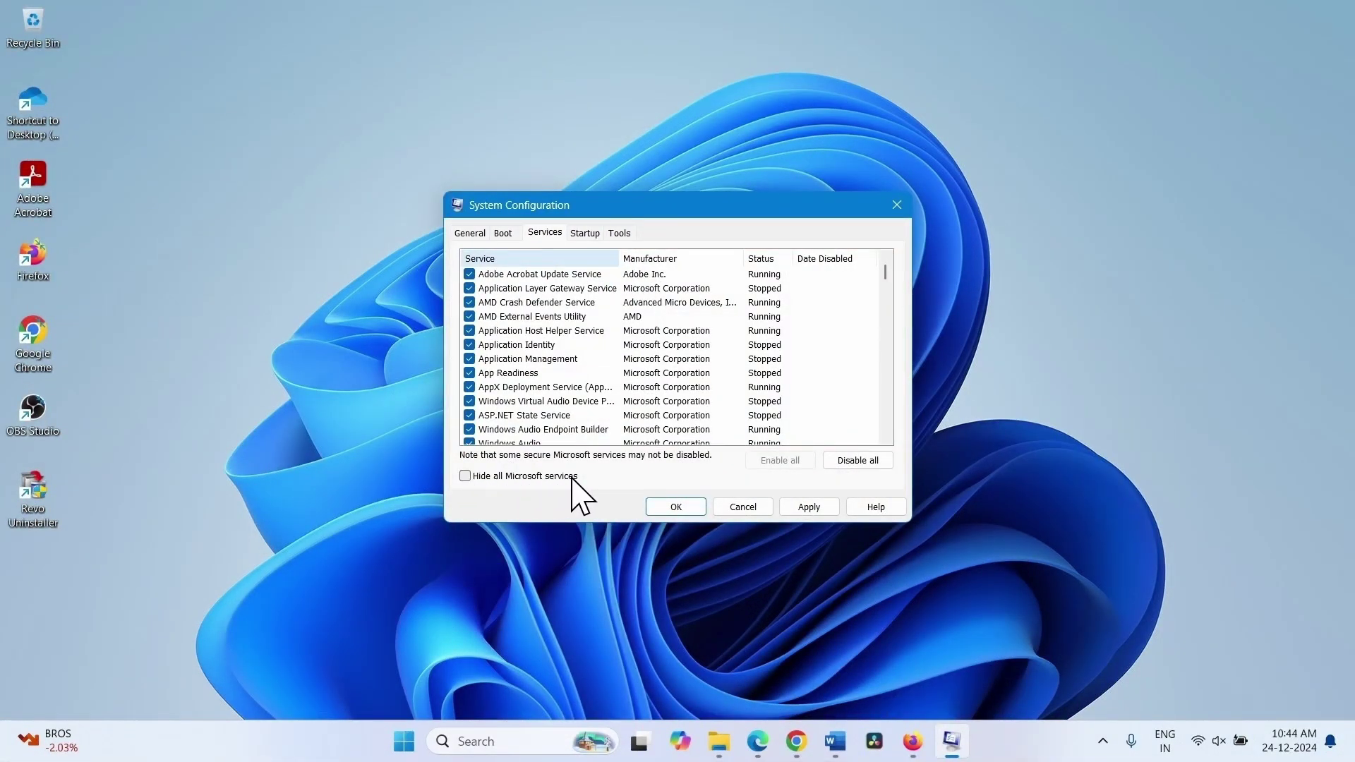
left_click(465, 477)
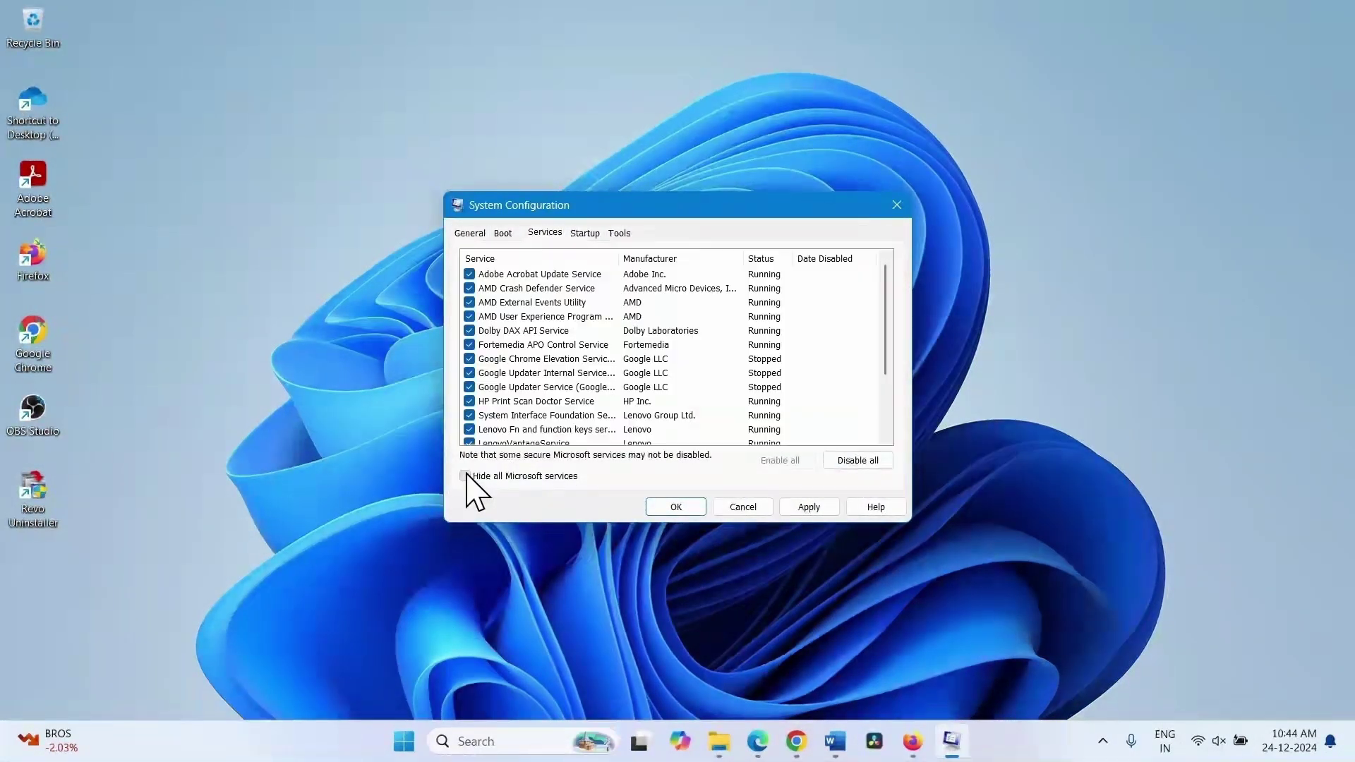
left_click(865, 460)
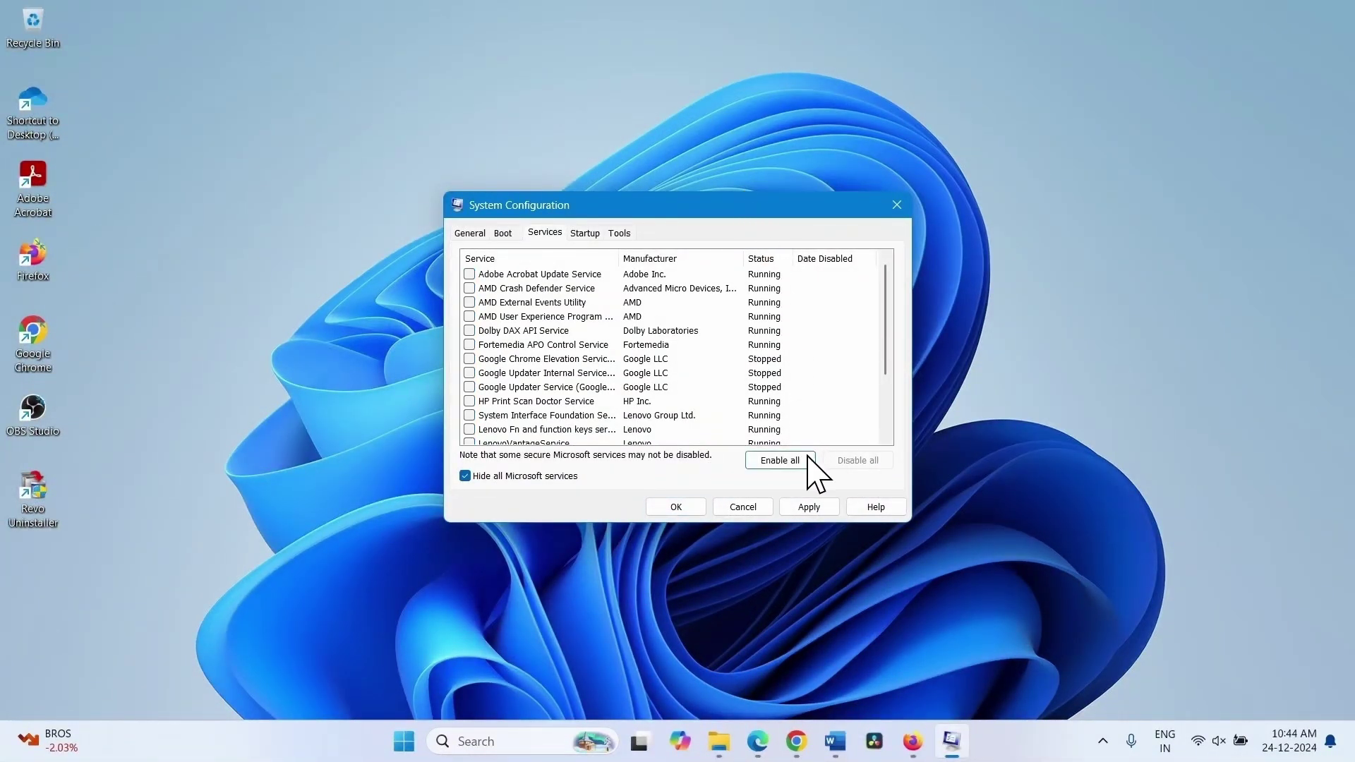
left_click(811, 509)
left_click(794, 507)
left_click(679, 506)
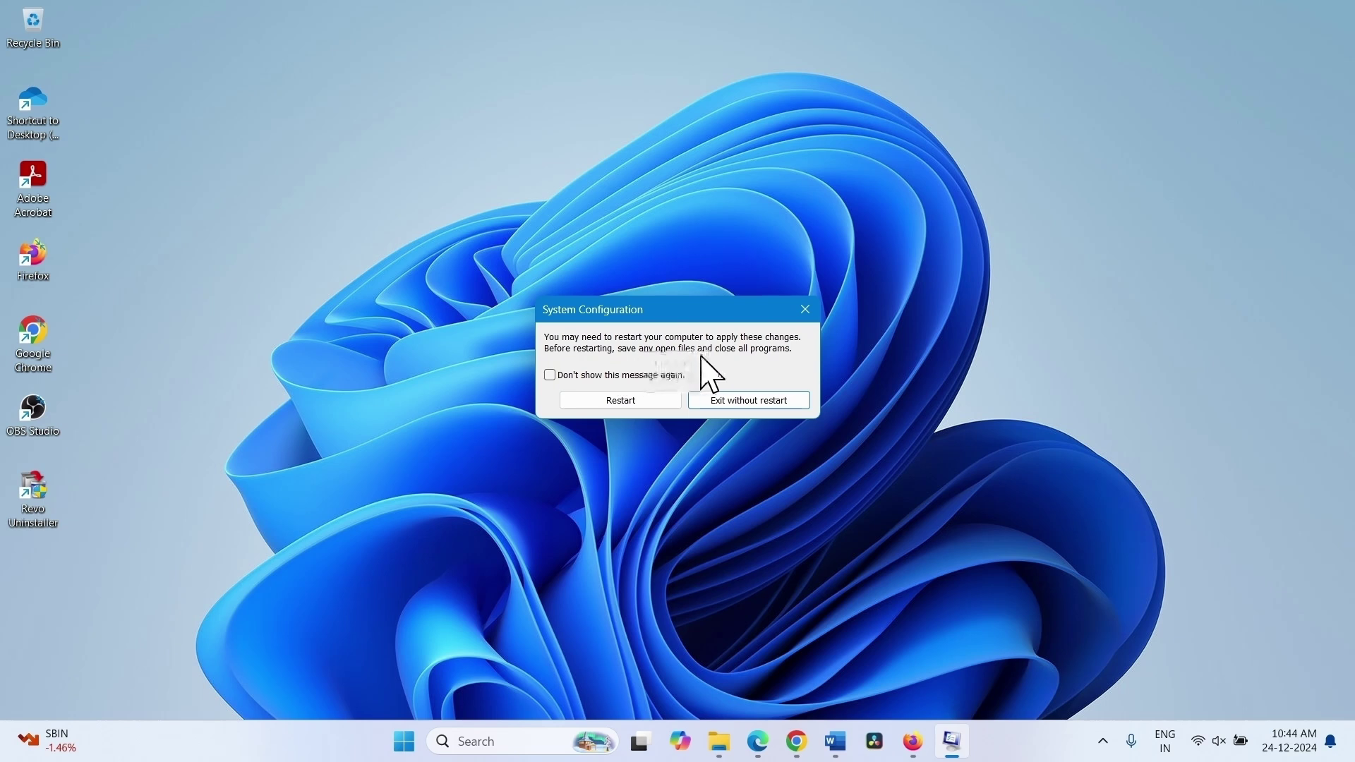
left_click(626, 403)
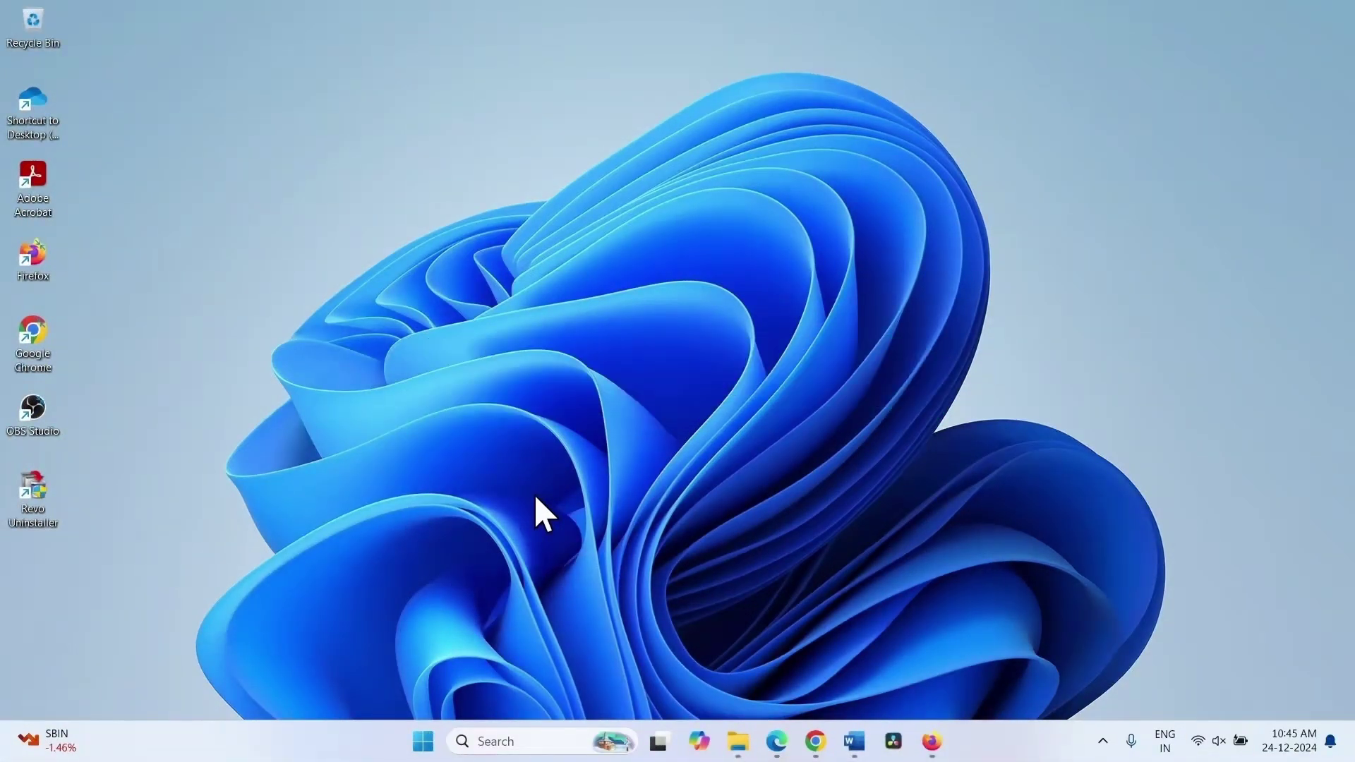
left_click(510, 742)
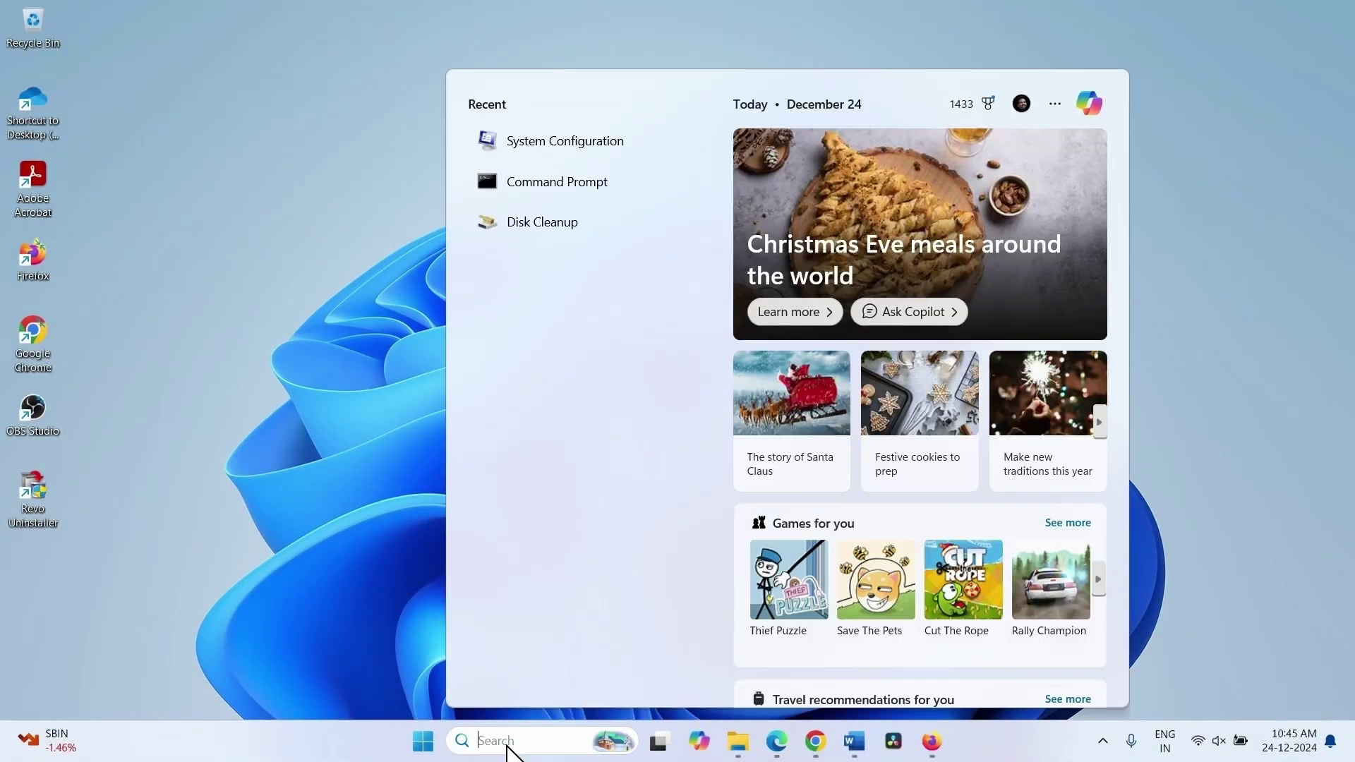
type("memor")
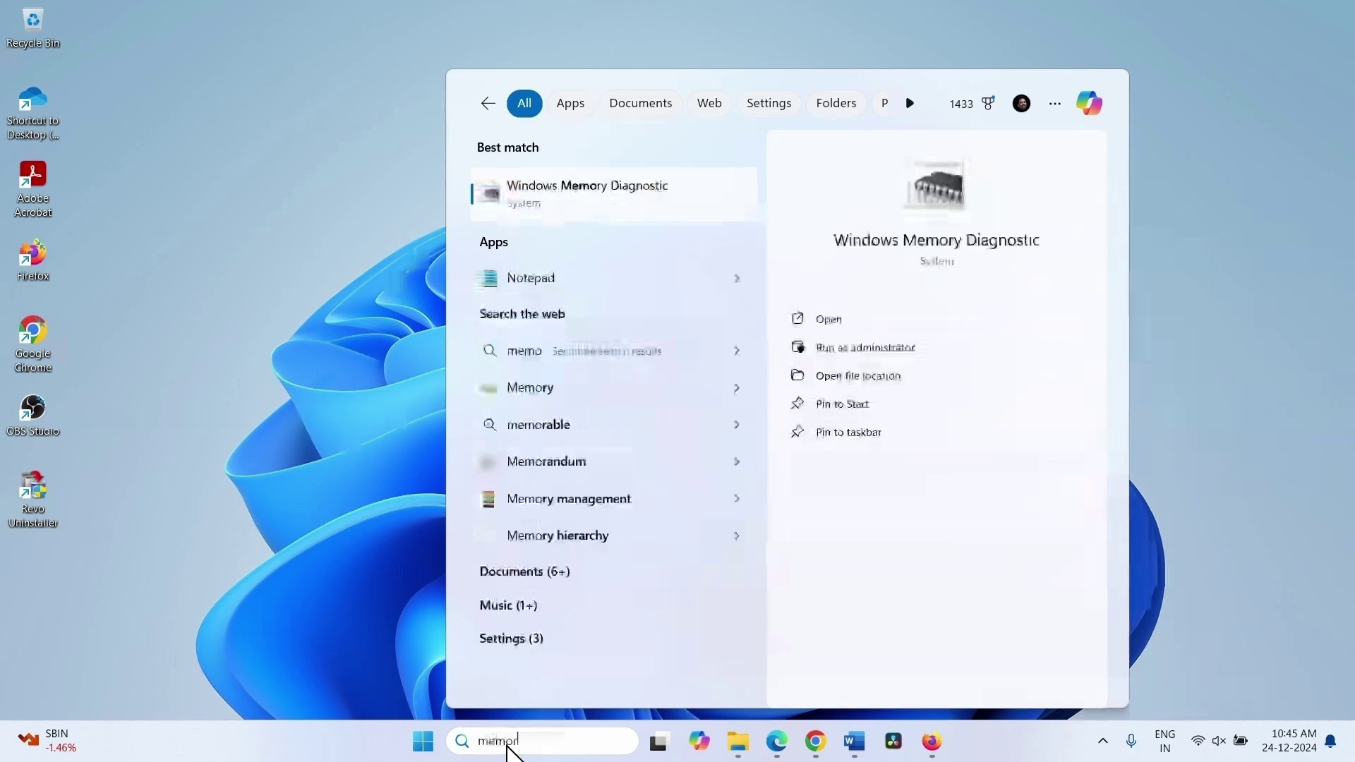
type("y")
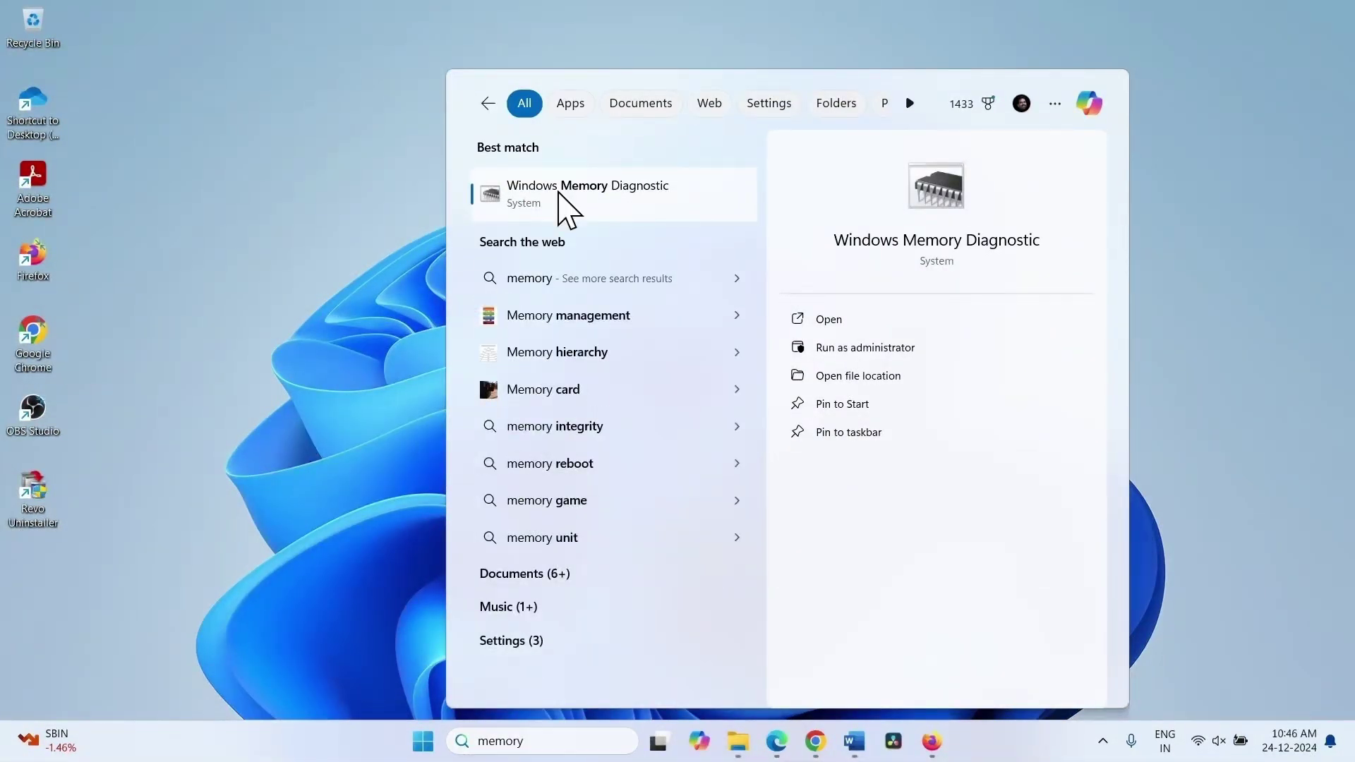
left_click(568, 204)
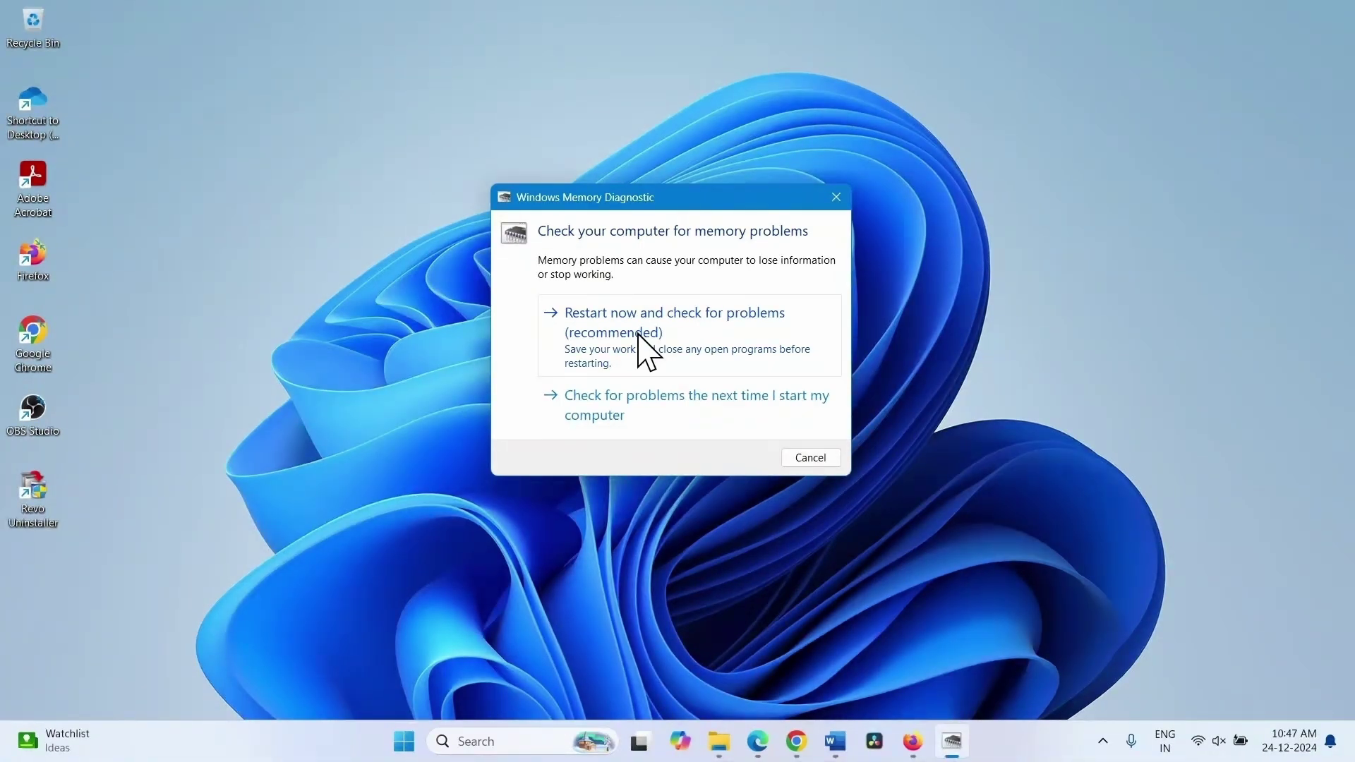
left_click(1101, 744)
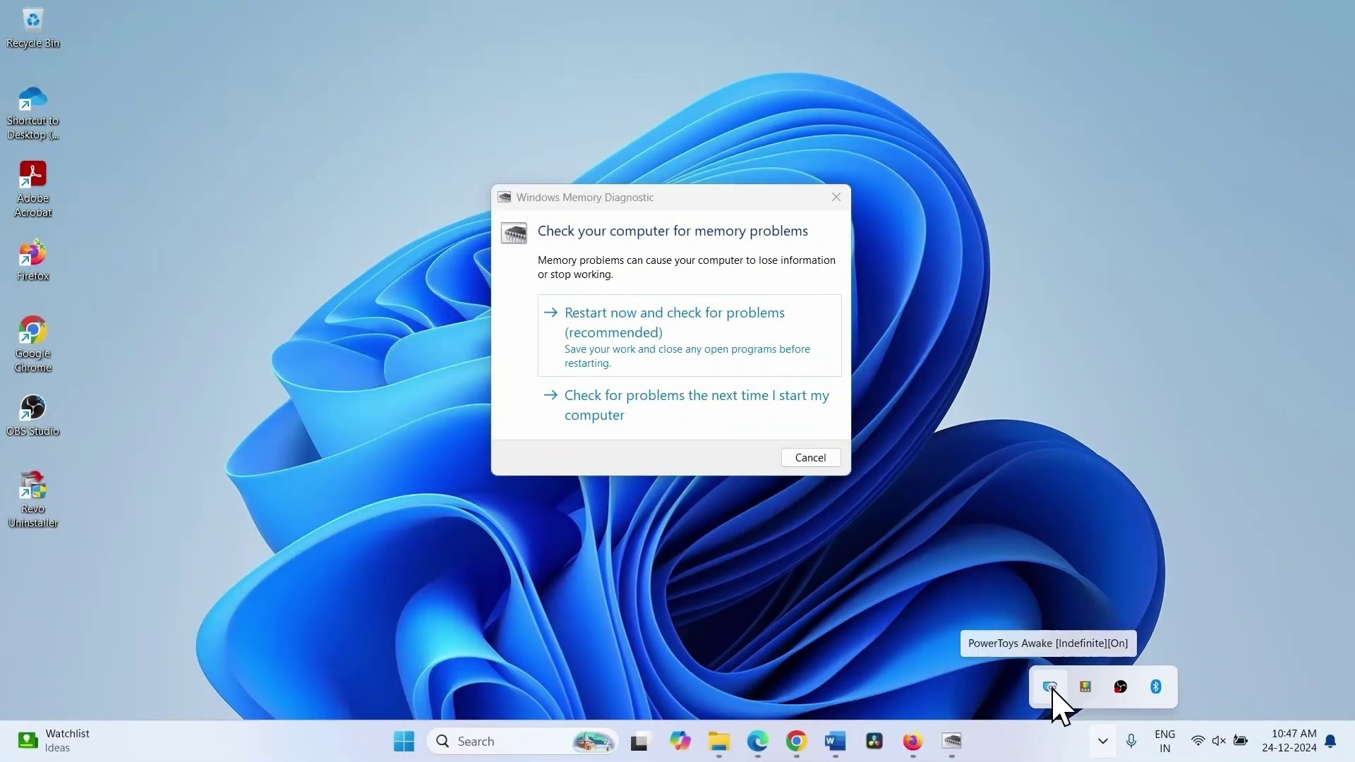
left_click(1053, 689)
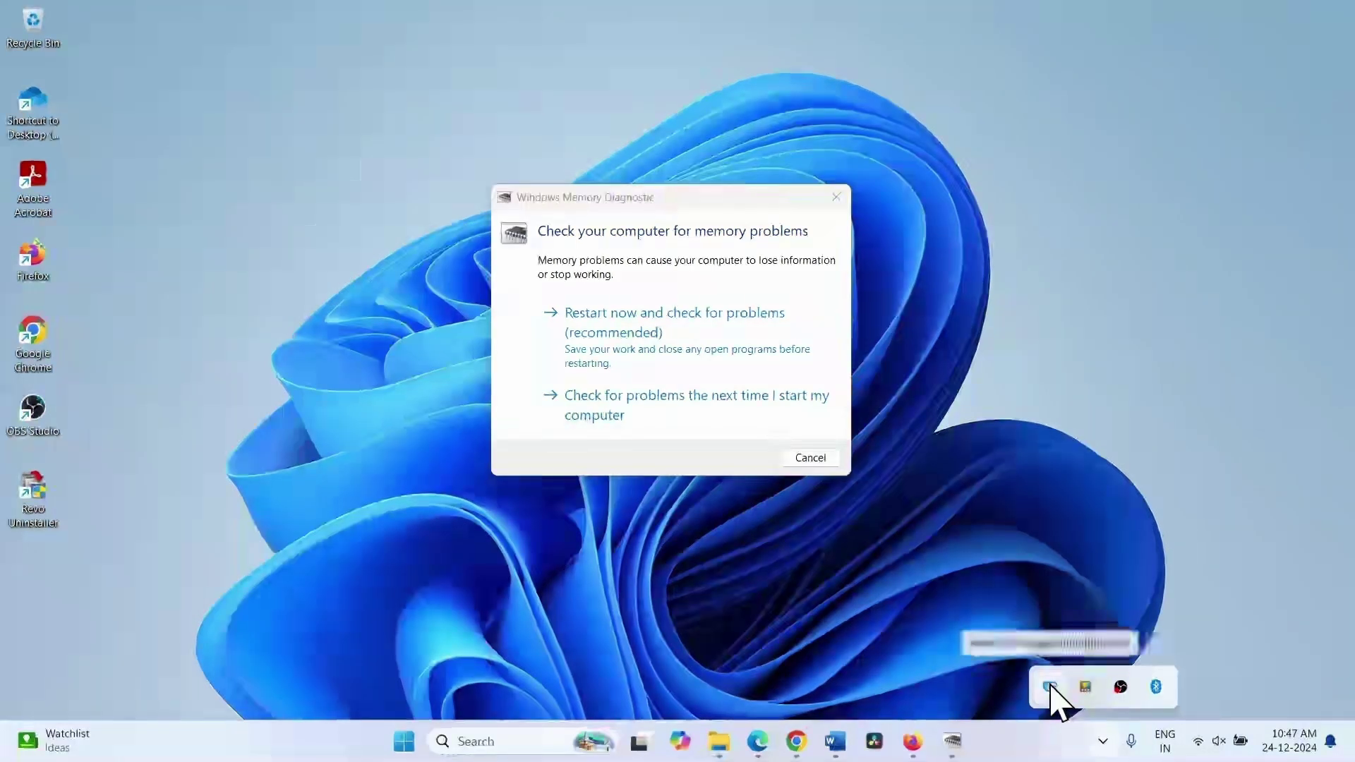
left_click(1052, 492)
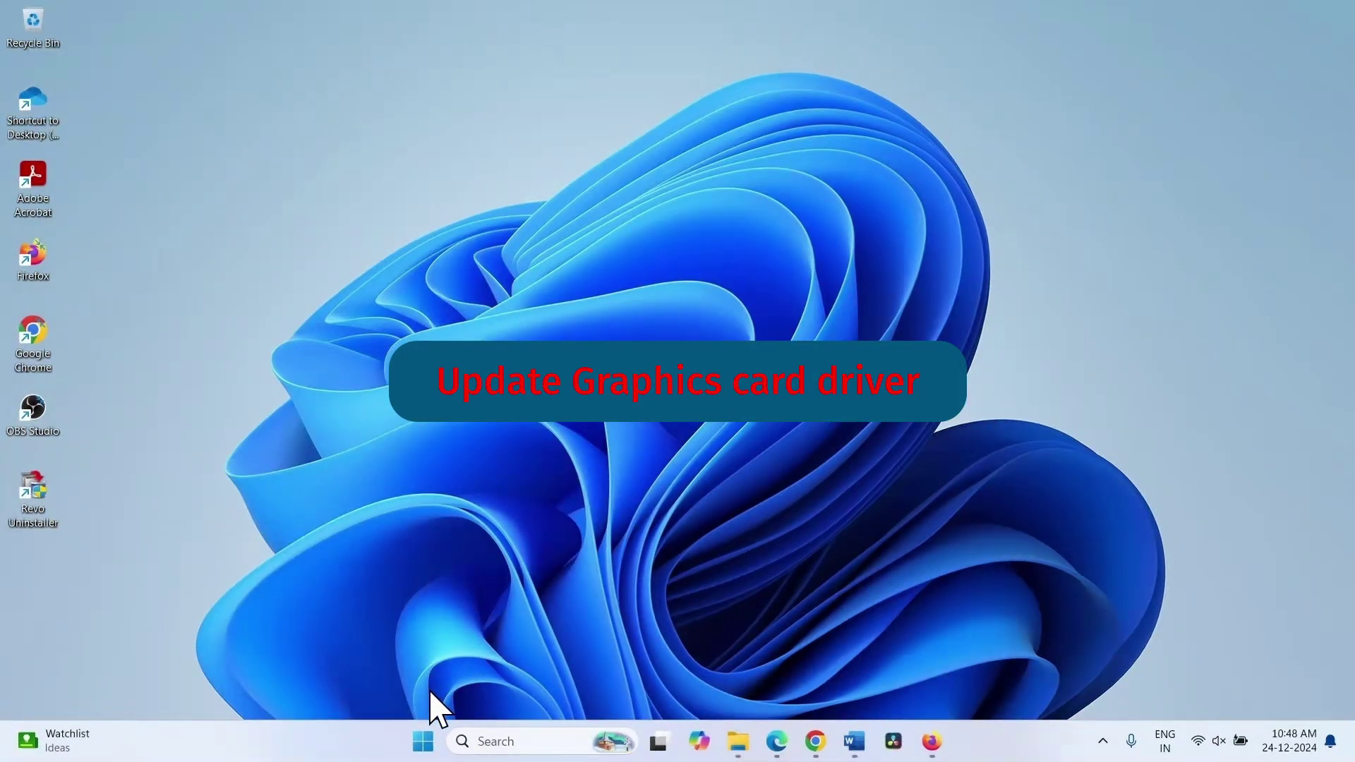
Step: Open Device Manager and select AMD Radeon(TM) Graphics under Display adapters
right_click(423, 741)
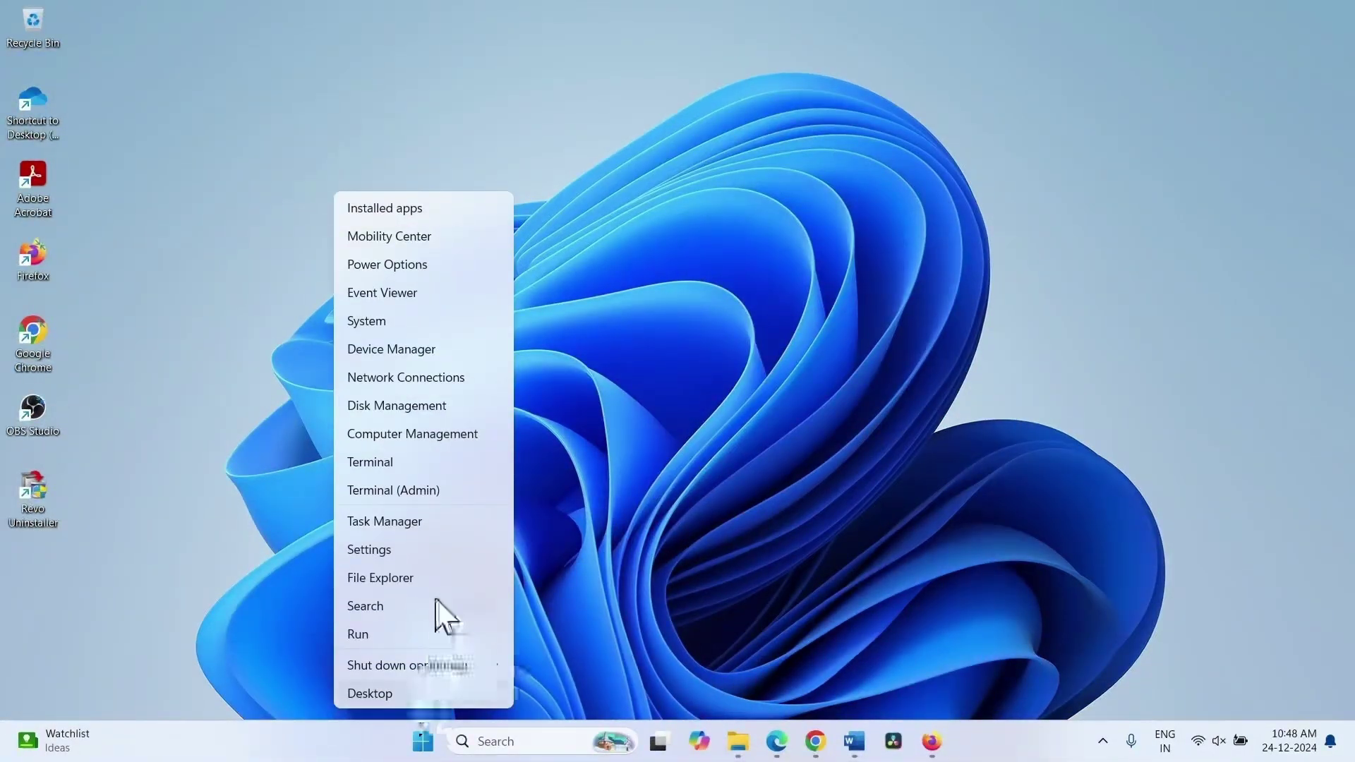
left_click(438, 351)
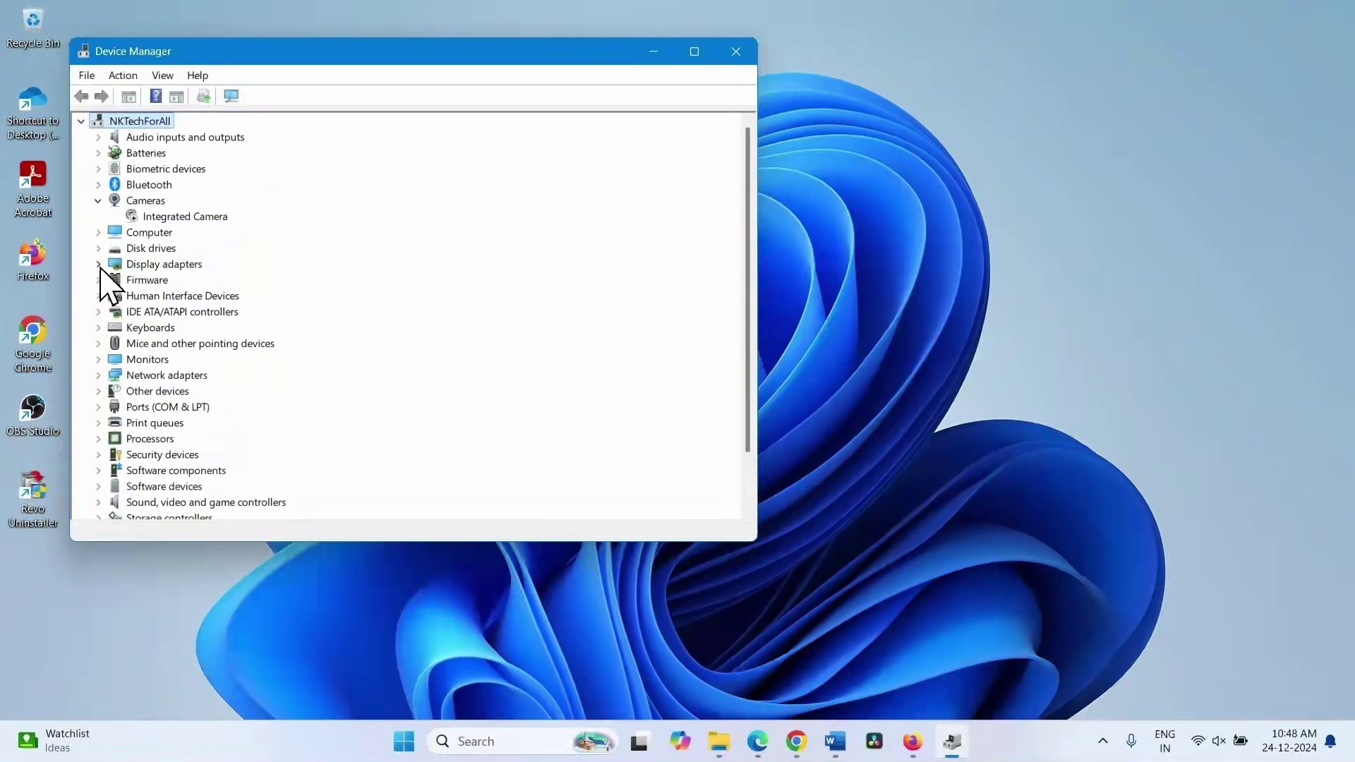
left_click(99, 264)
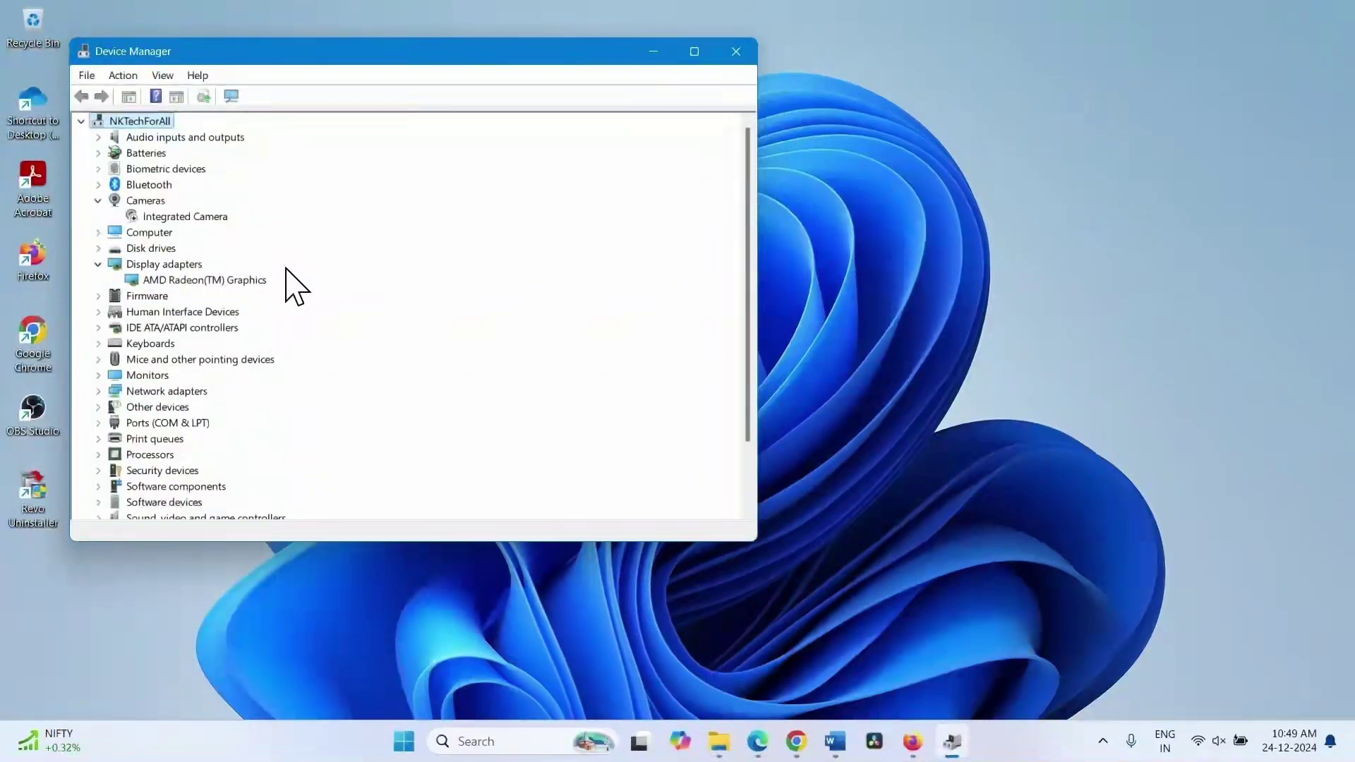
left_click(182, 280)
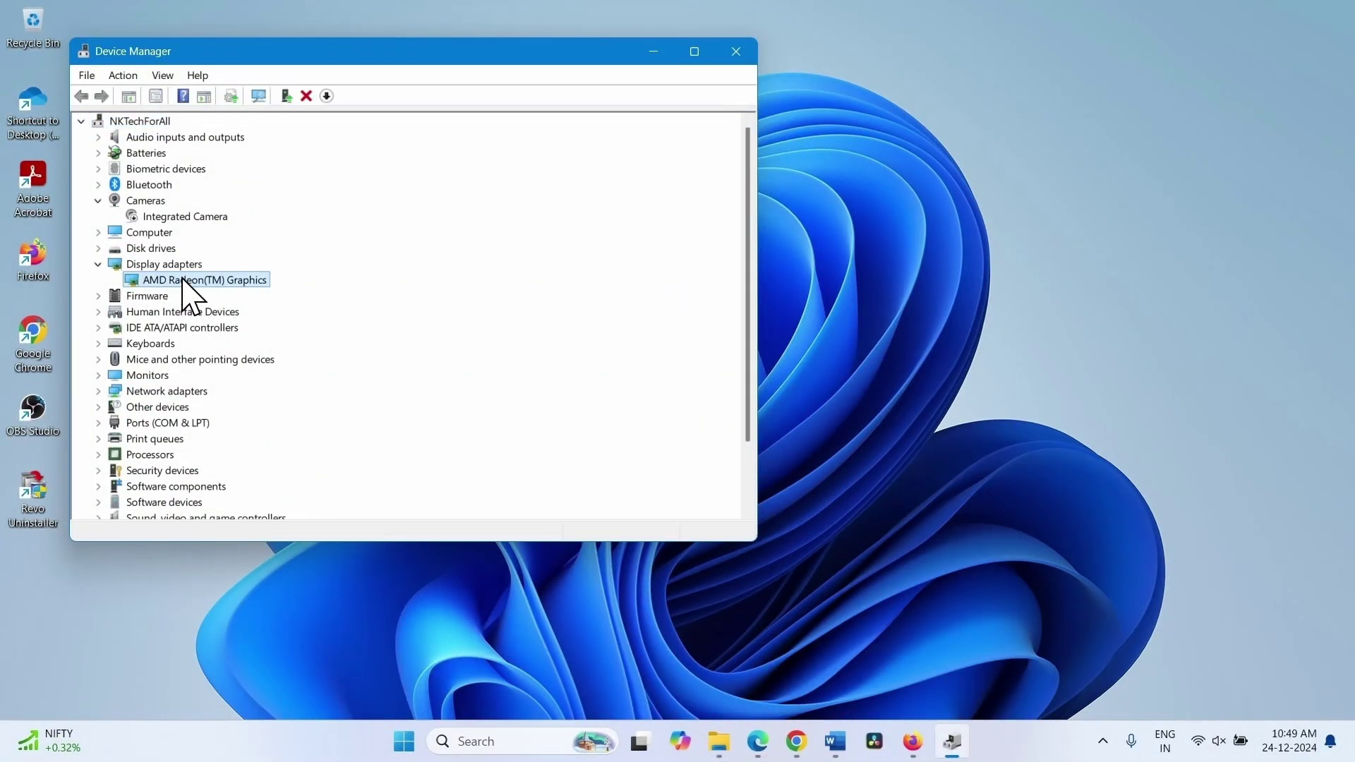
Step: Search automatically for an updated AMD Radeon(TM) Graphics driver, then close the wizard and Device Manager
right_click(184, 281)
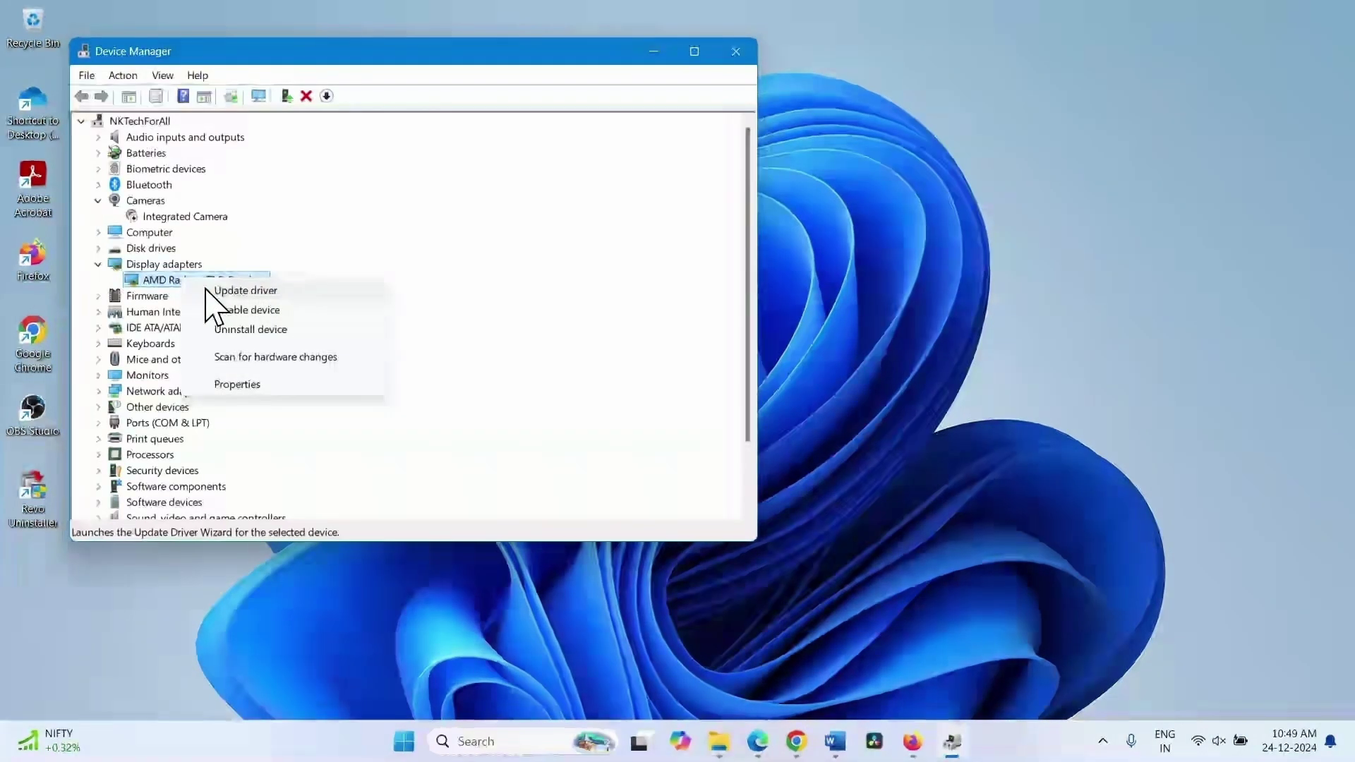
left_click(211, 292)
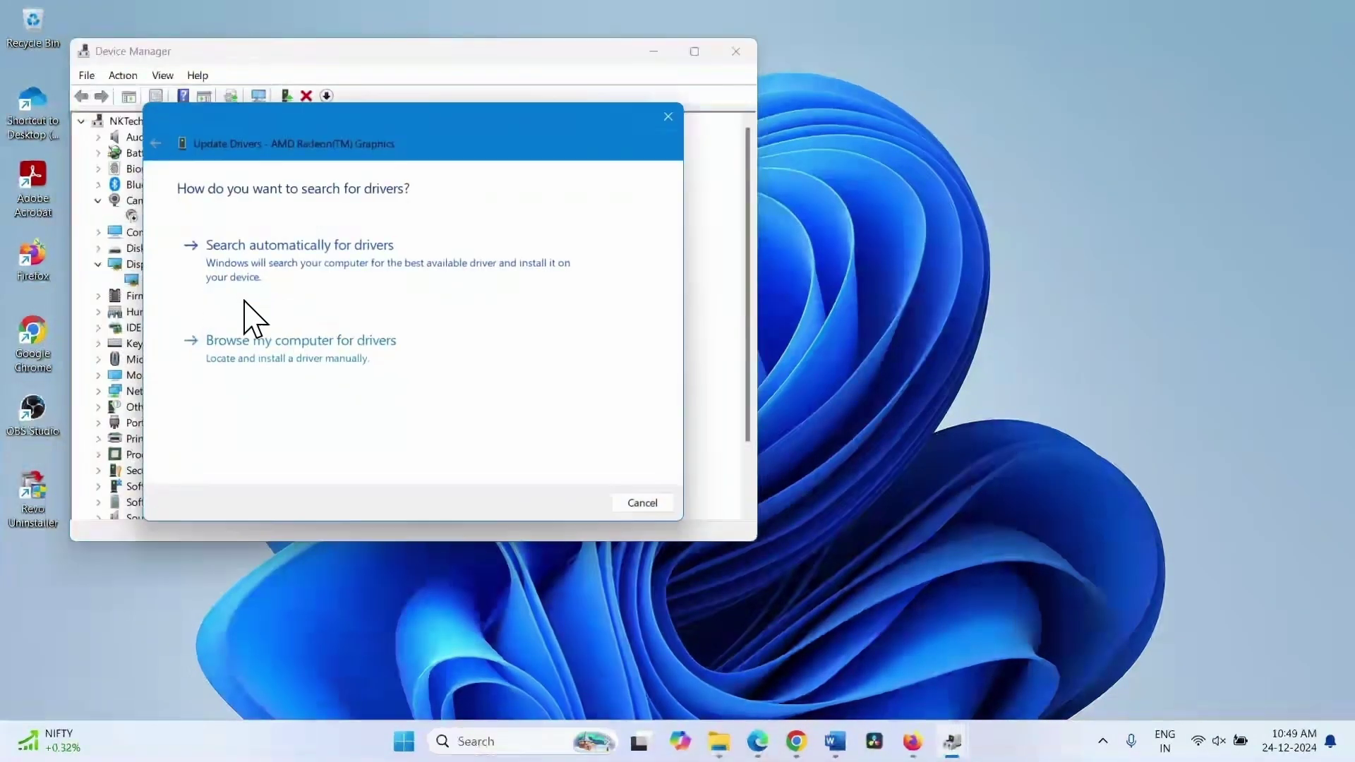
left_click(328, 255)
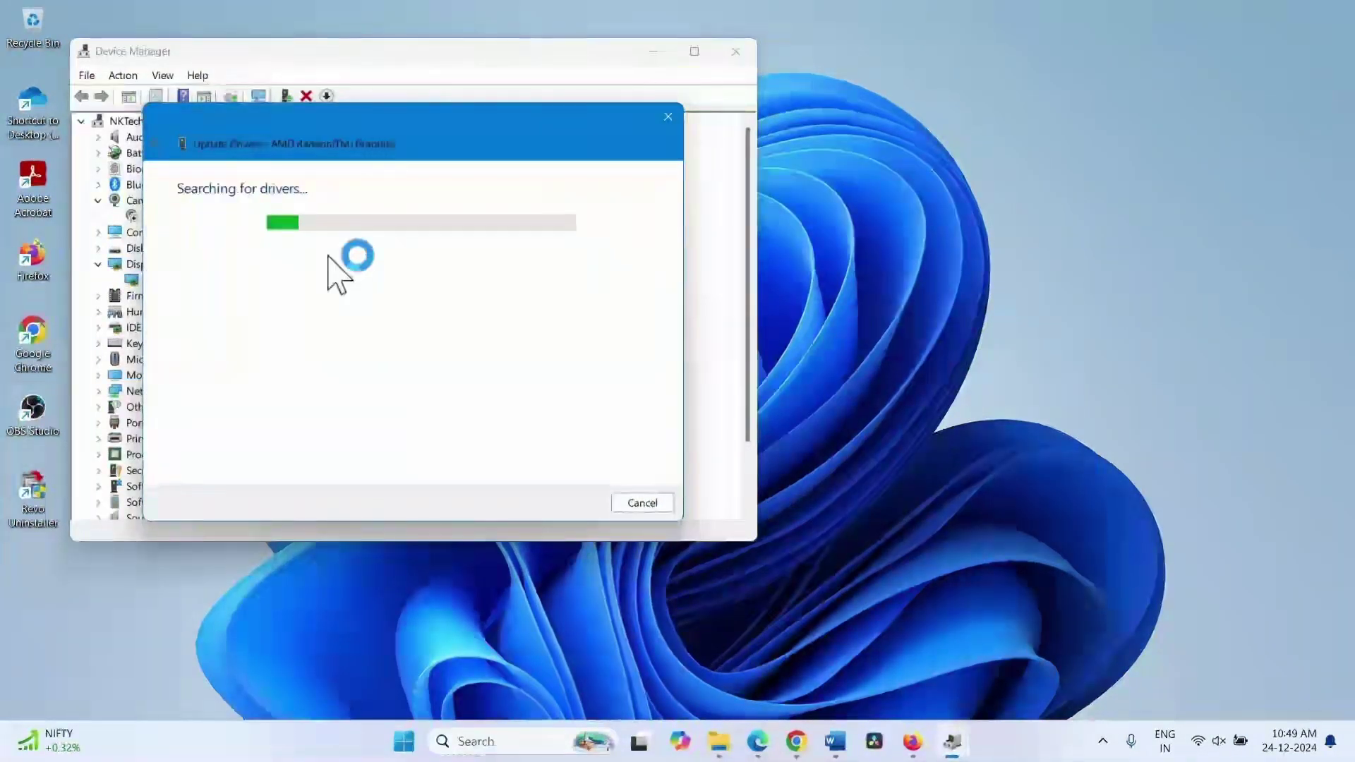
left_click(645, 503)
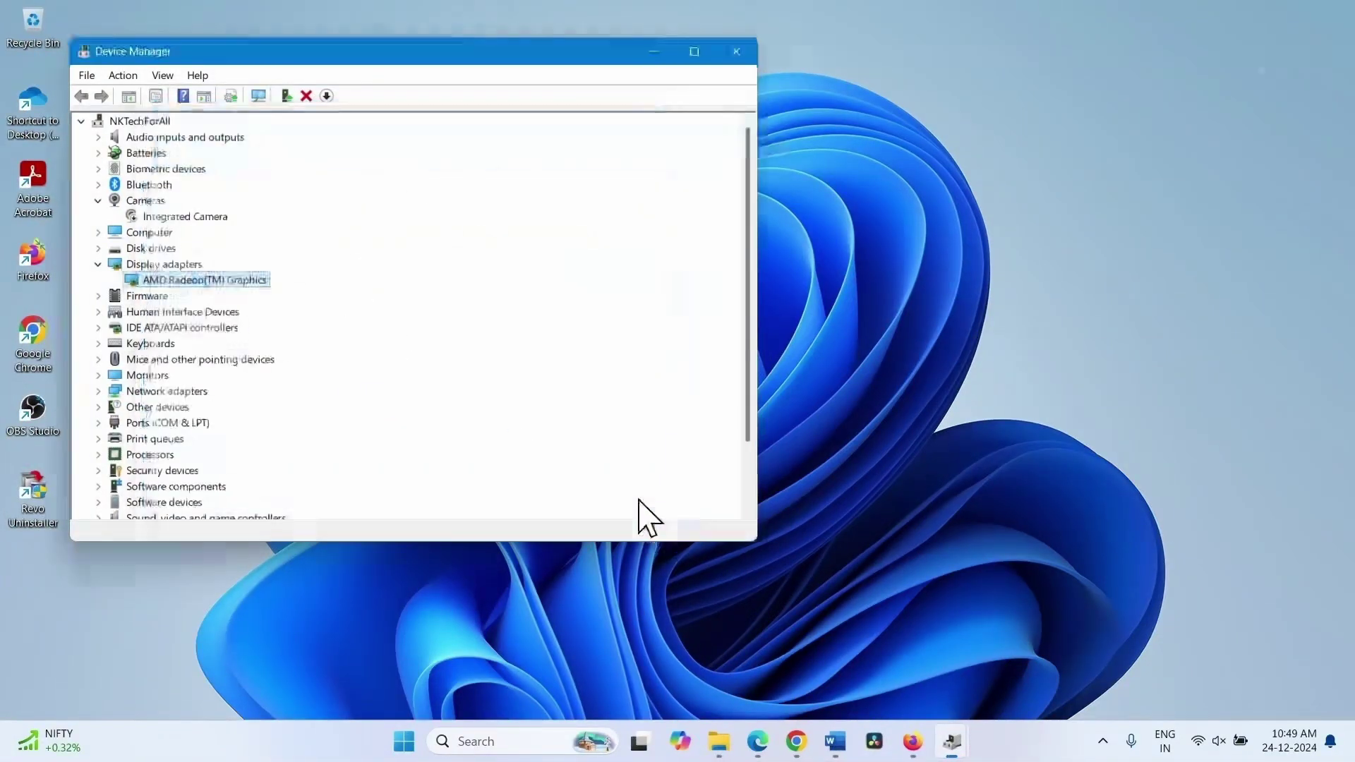
left_click(736, 52)
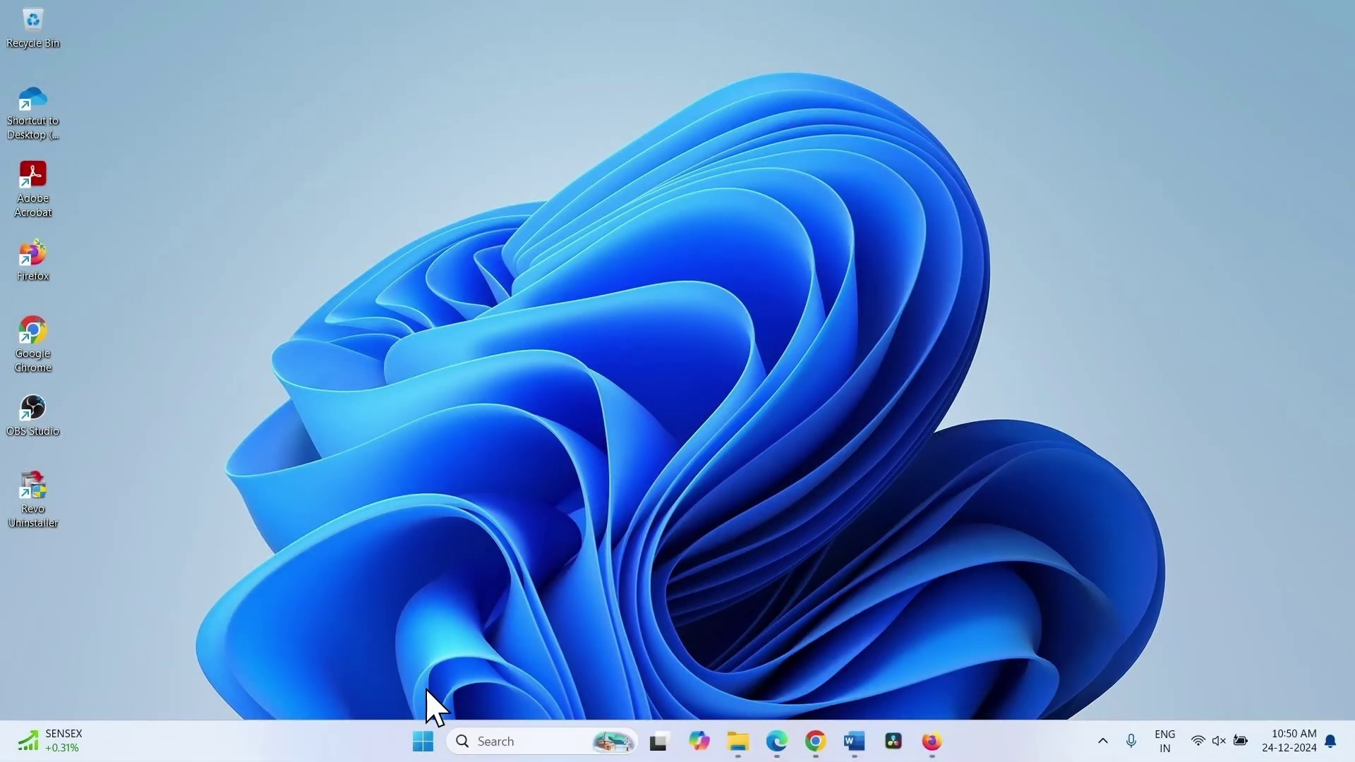
left_click(424, 743)
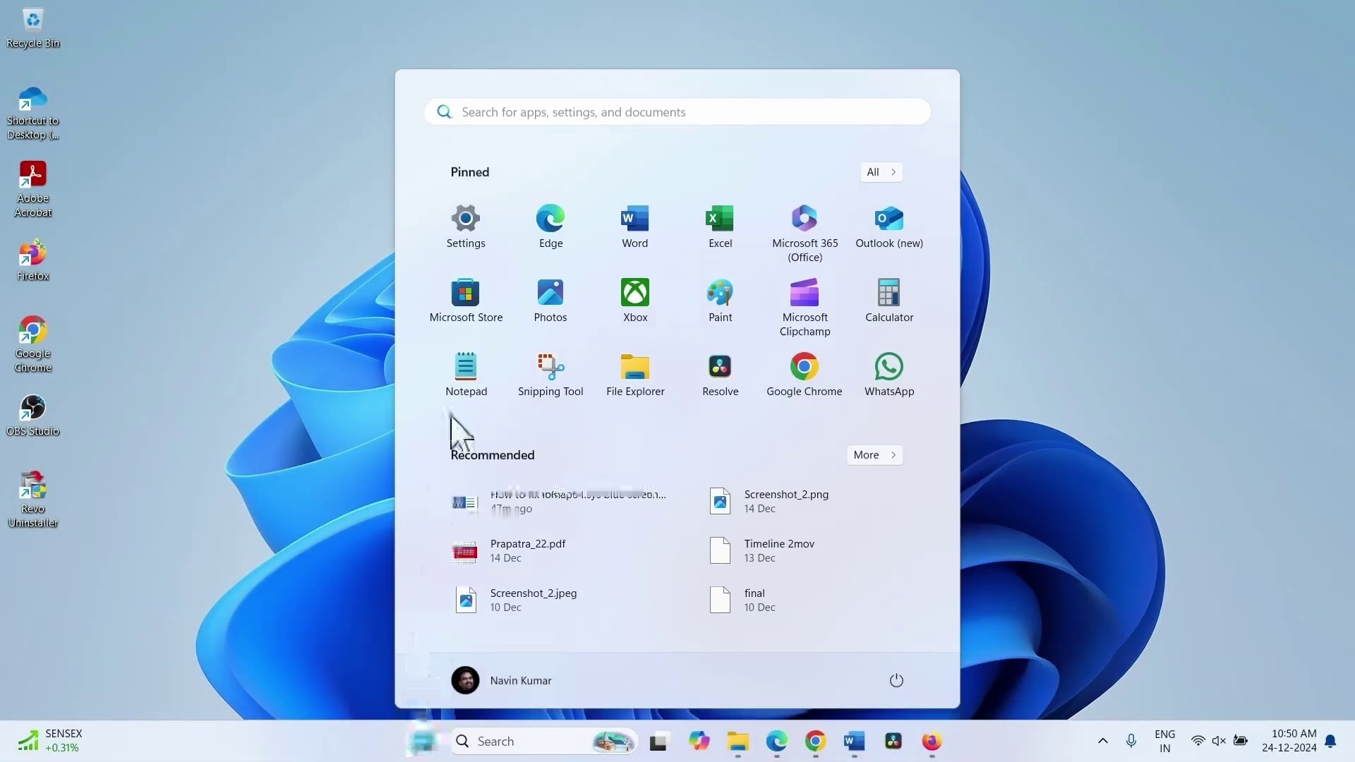
left_click(465, 226)
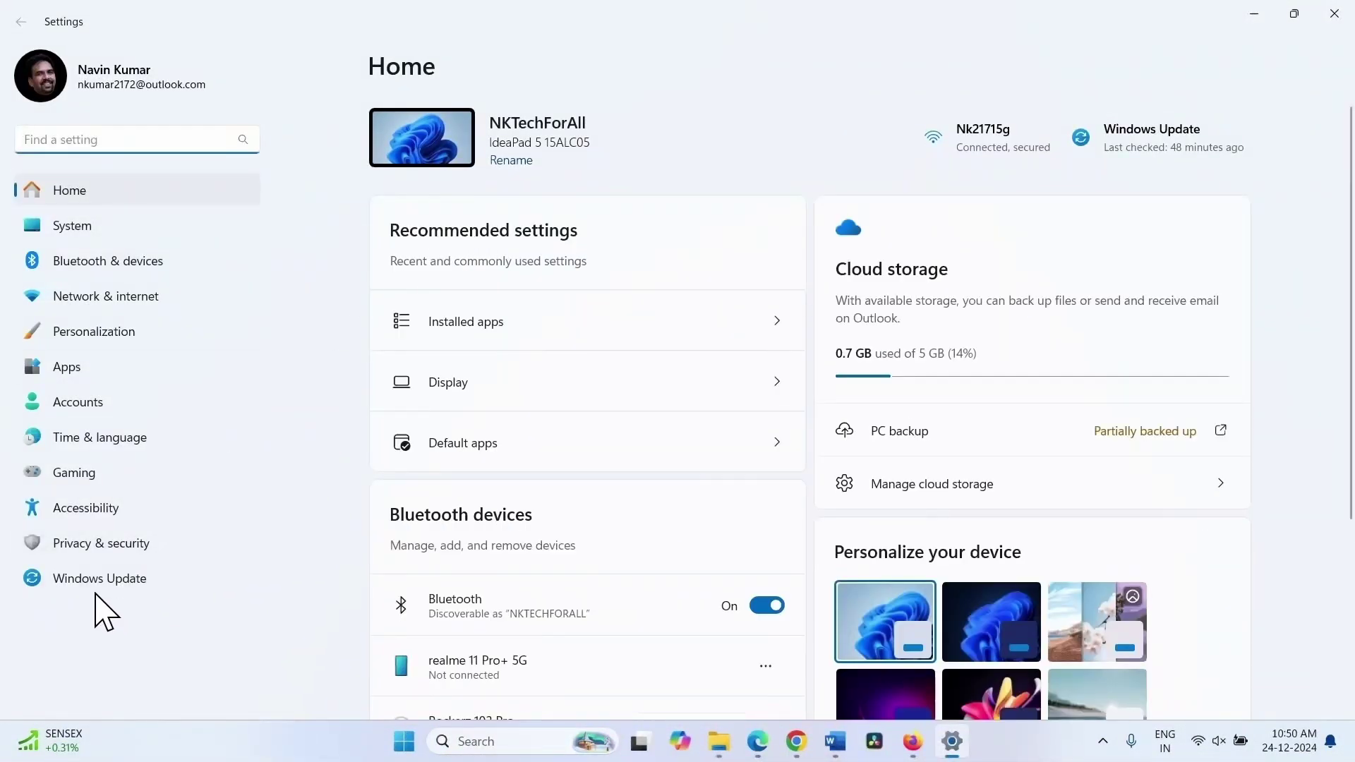
left_click(93, 588)
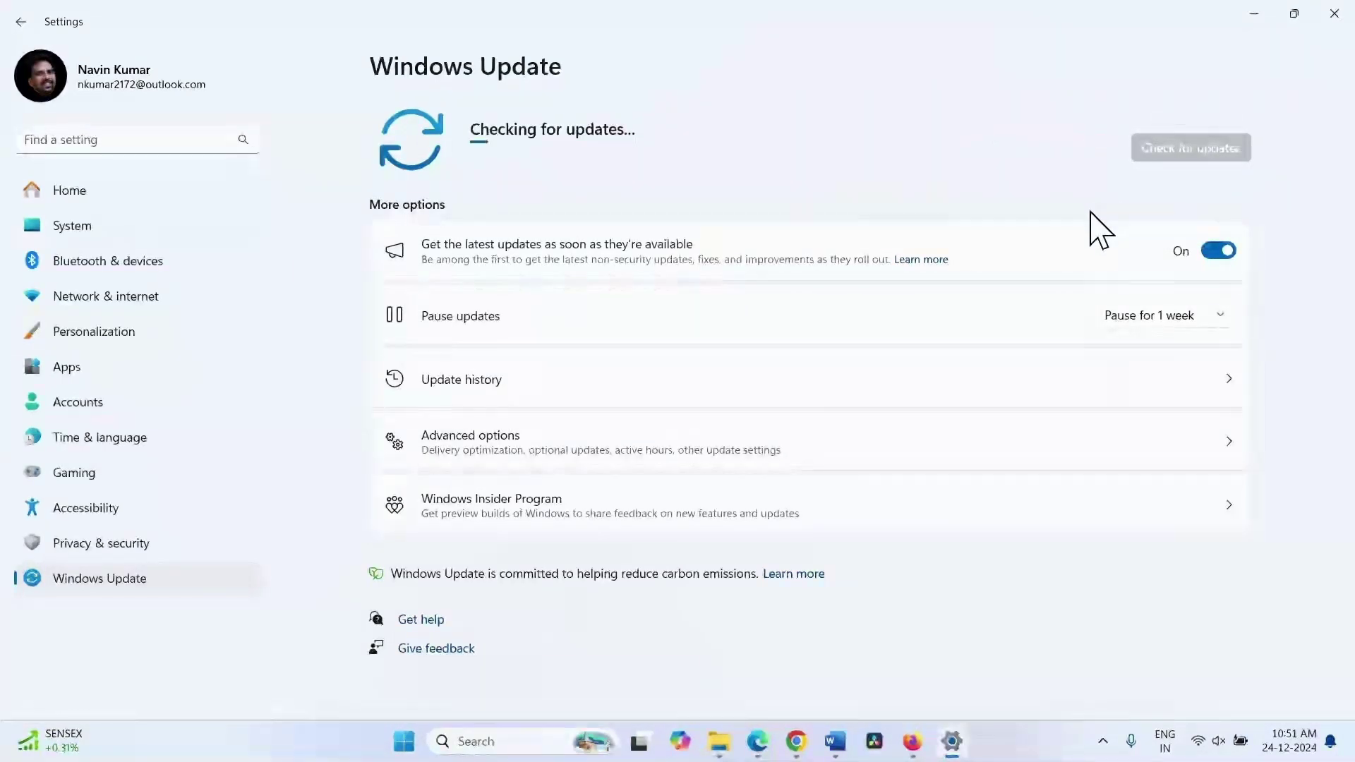
left_click(1334, 14)
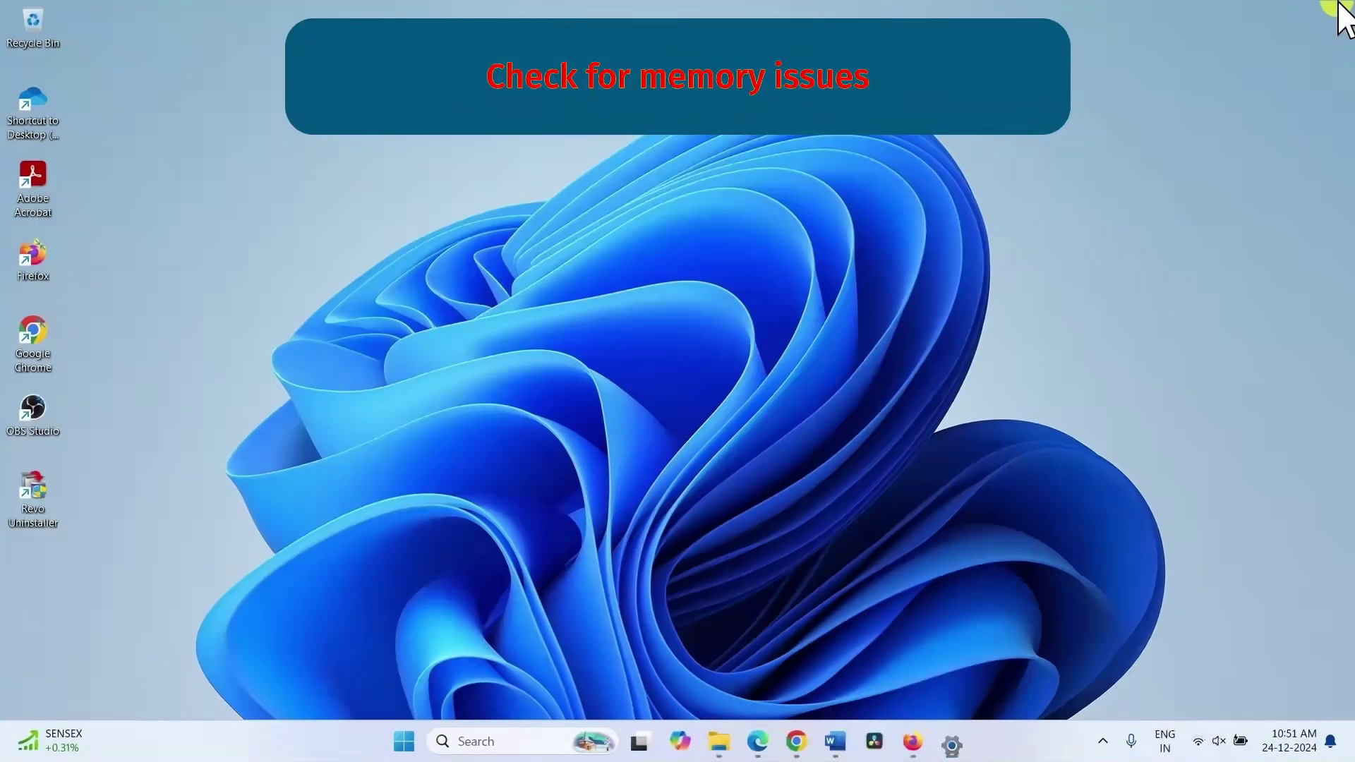